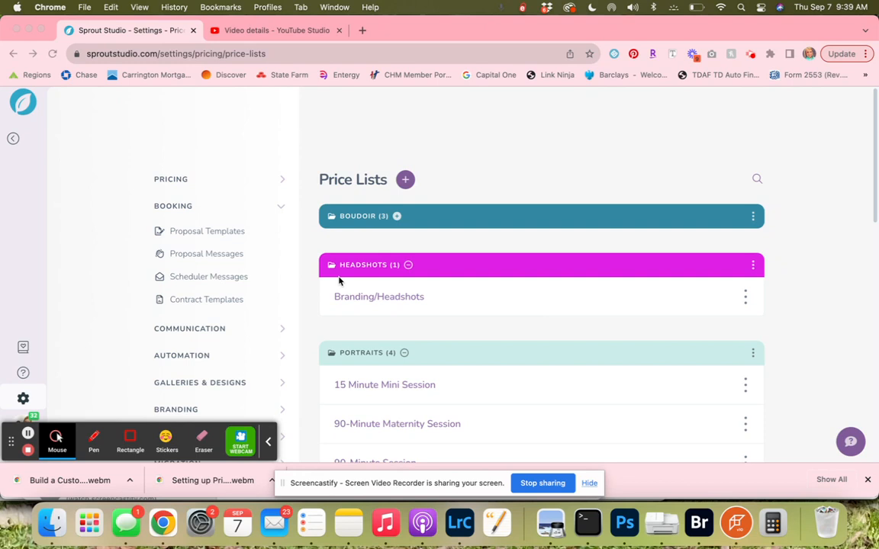
# Open the Proposal Templates settings and collapse the Headshots, Portraits, Seniors and Workflows groups.
pyautogui.click(204, 236)
pyautogui.click(205, 235)
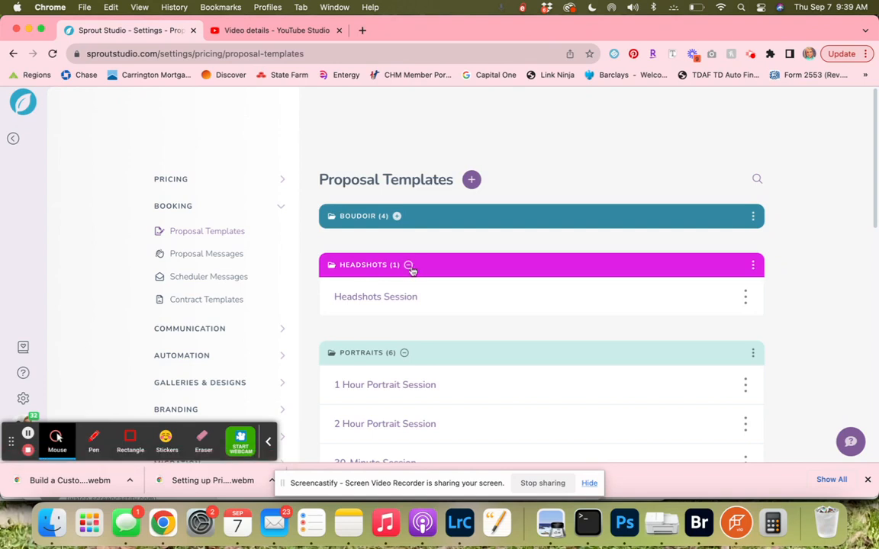
pyautogui.click(409, 265)
pyautogui.click(404, 314)
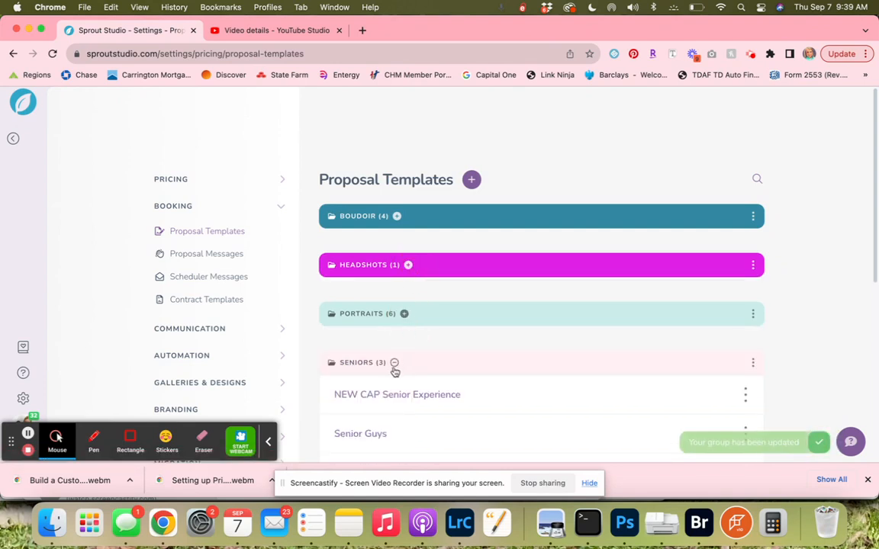
pyautogui.click(394, 364)
pyautogui.click(411, 411)
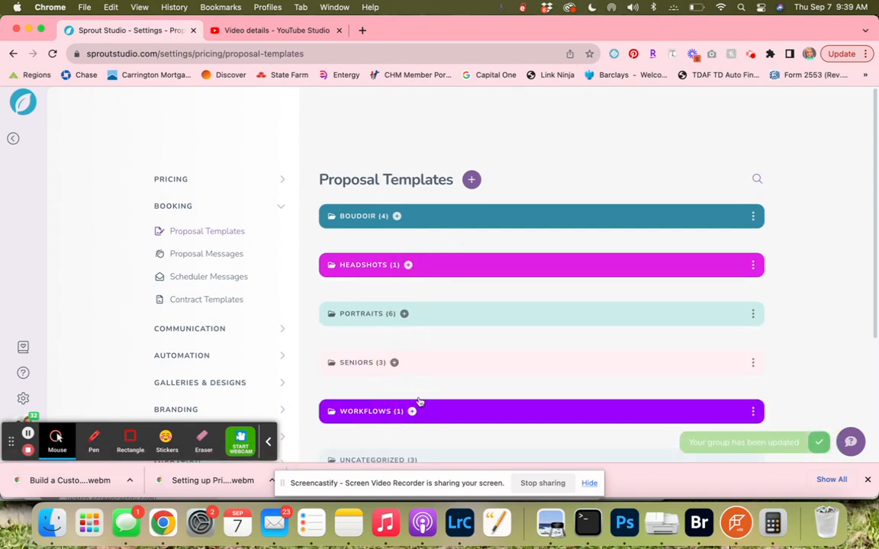
# Create a new booking proposal template and title it Senior Packages - Sample.
pyautogui.click(472, 182)
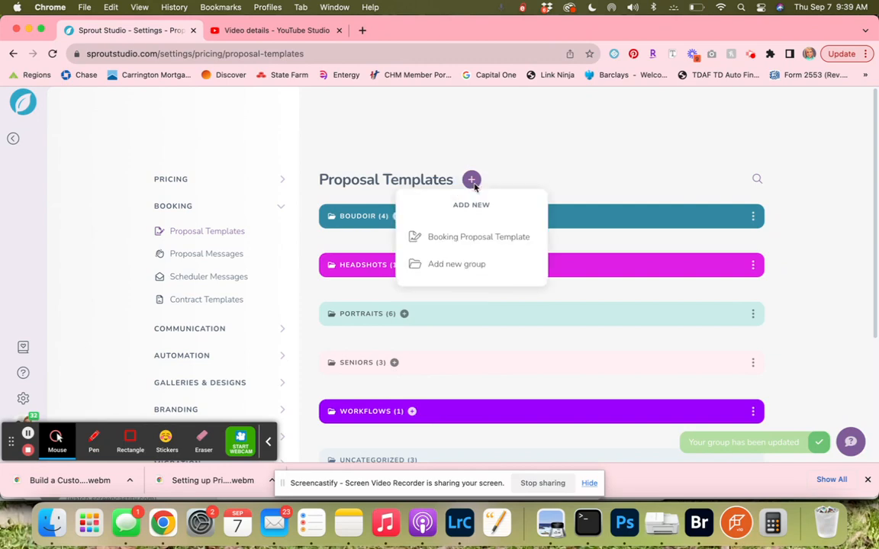
pyautogui.click(467, 240)
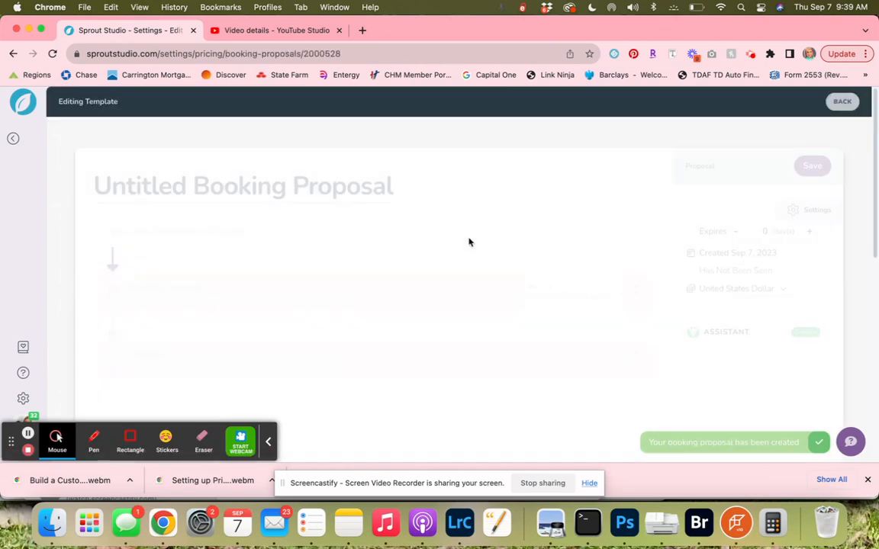
pyautogui.tripleClick(267, 189)
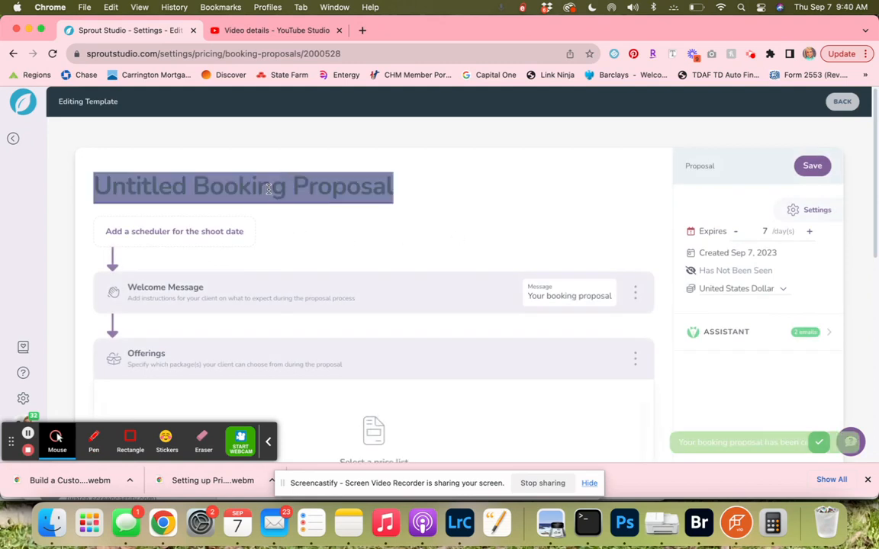
pyautogui.write('Senio')
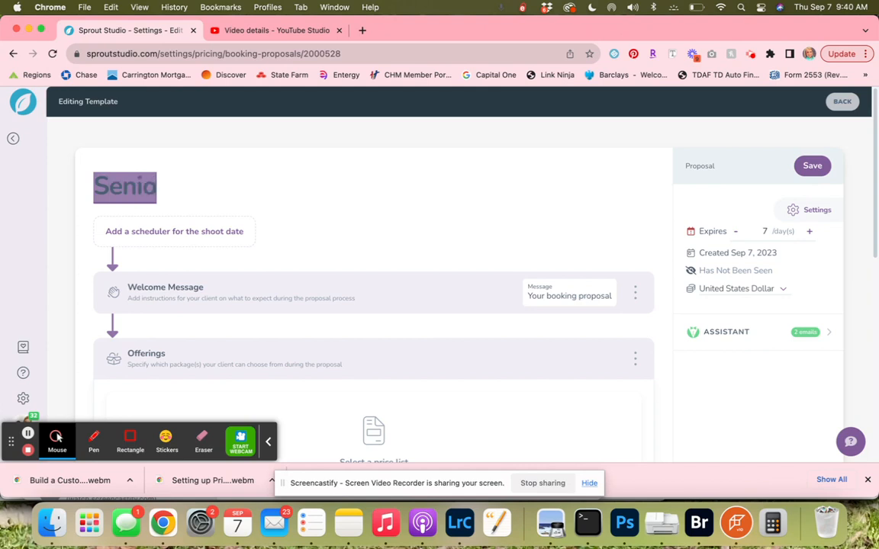
pyautogui.write('r Packages')
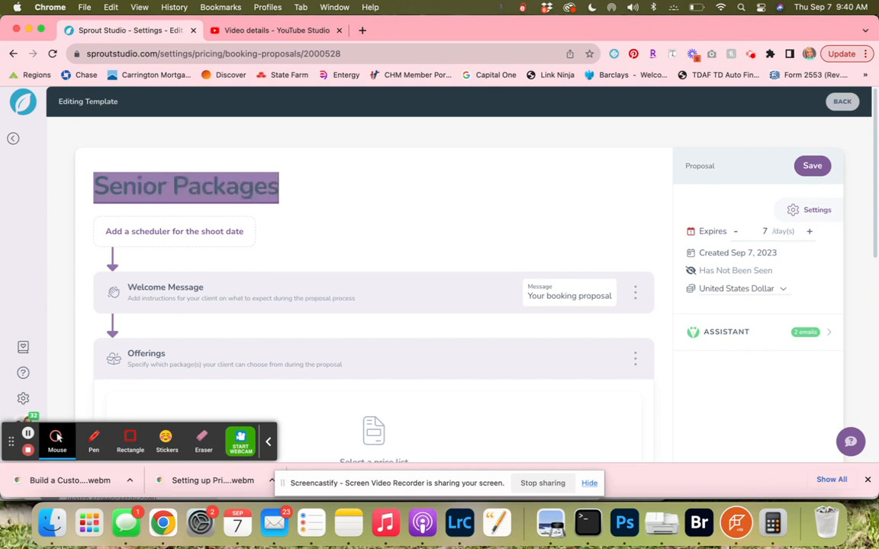
pyautogui.write(' - Sample')
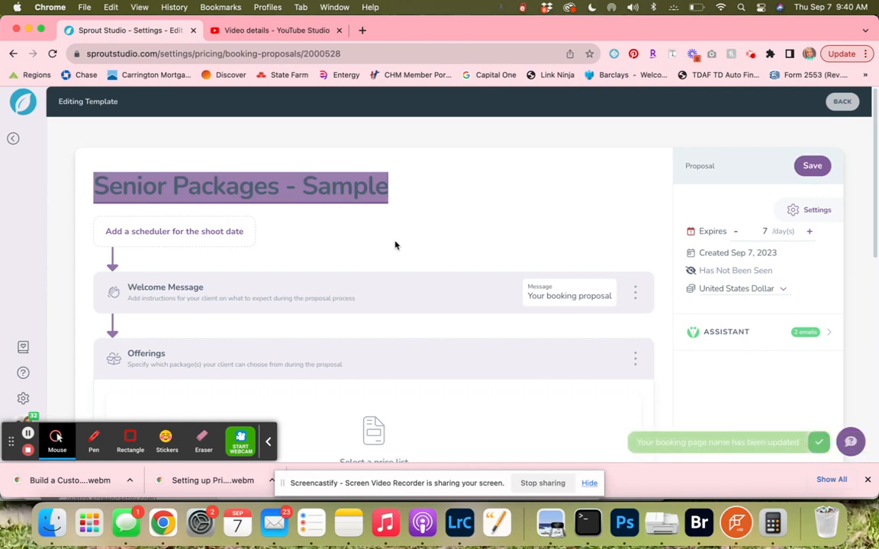
# Choose CAP Price List - Sample as the price list for the Offerings section.
pyautogui.scroll(-2, 396, 245)
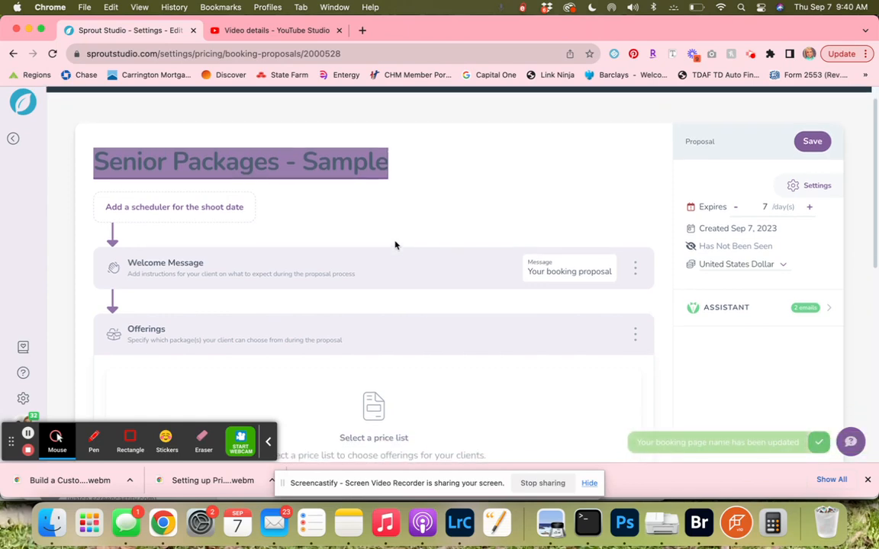
pyautogui.scroll(-3, 395, 245)
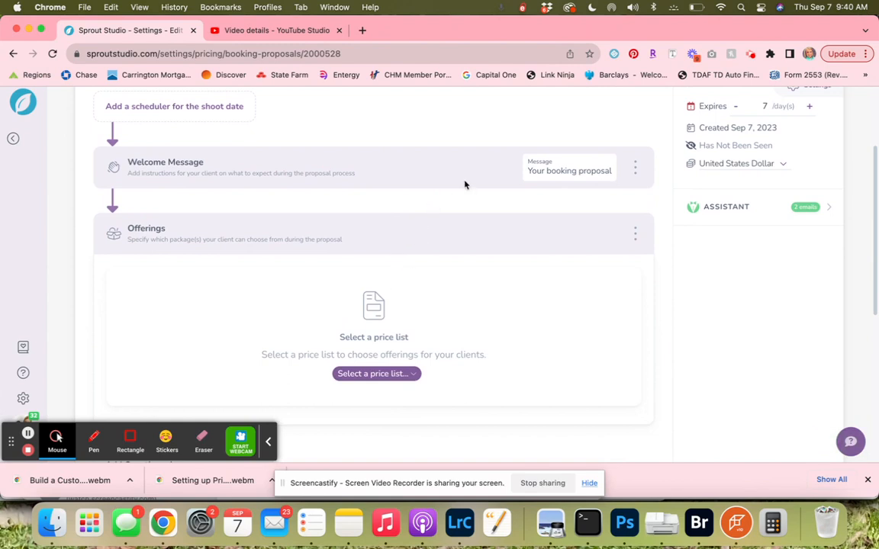
pyautogui.scroll(-1, 463, 185)
pyautogui.click(399, 364)
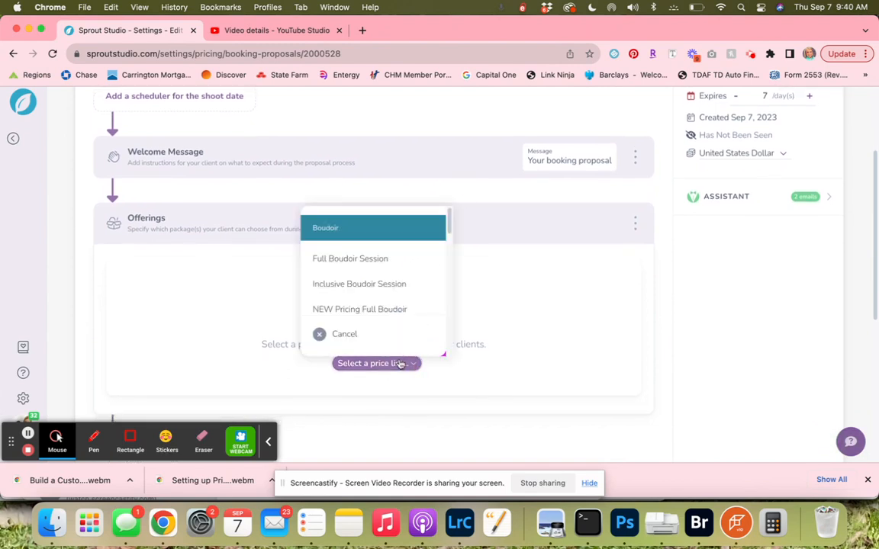
pyautogui.scroll(-5, 398, 276)
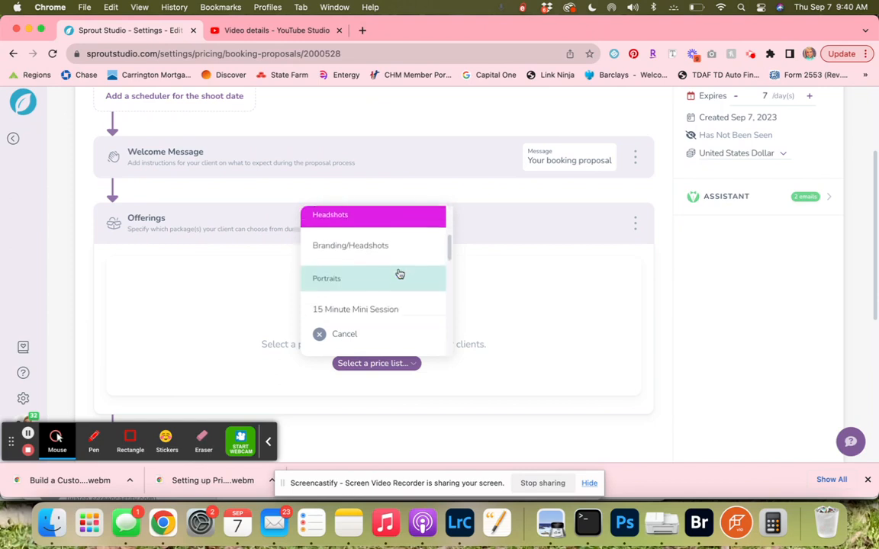
pyautogui.scroll(-10, 398, 274)
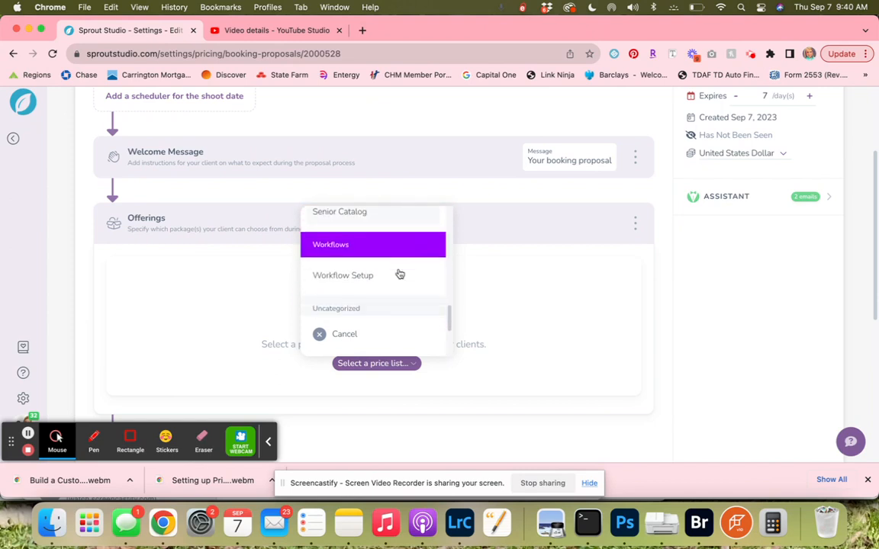
pyautogui.click(378, 222)
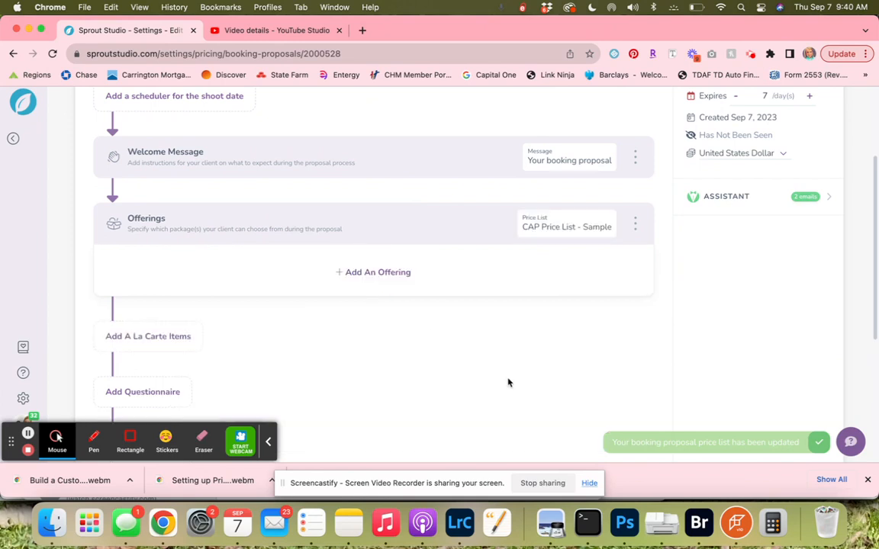
# Edit the welcome message, replacing the greeting 'Dear [[client_name]],' with 'Hi'.
pyautogui.click(635, 161)
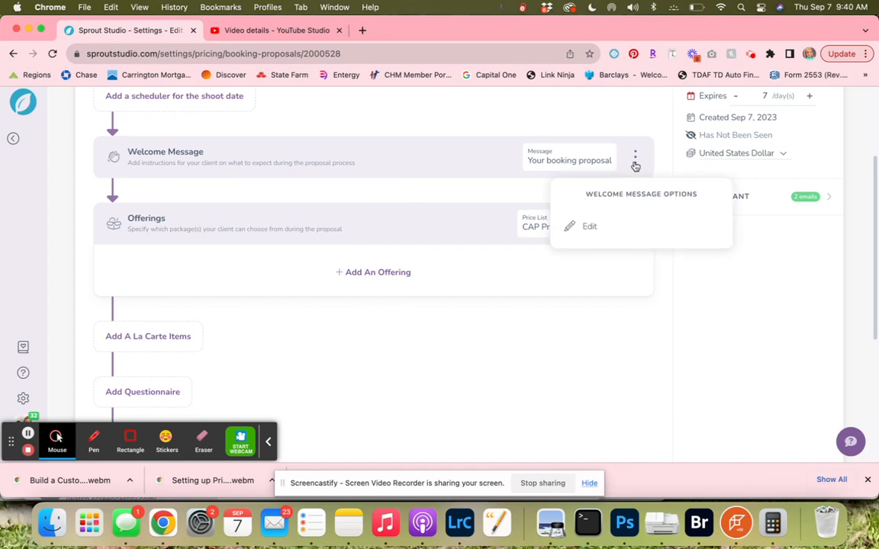
pyautogui.click(606, 228)
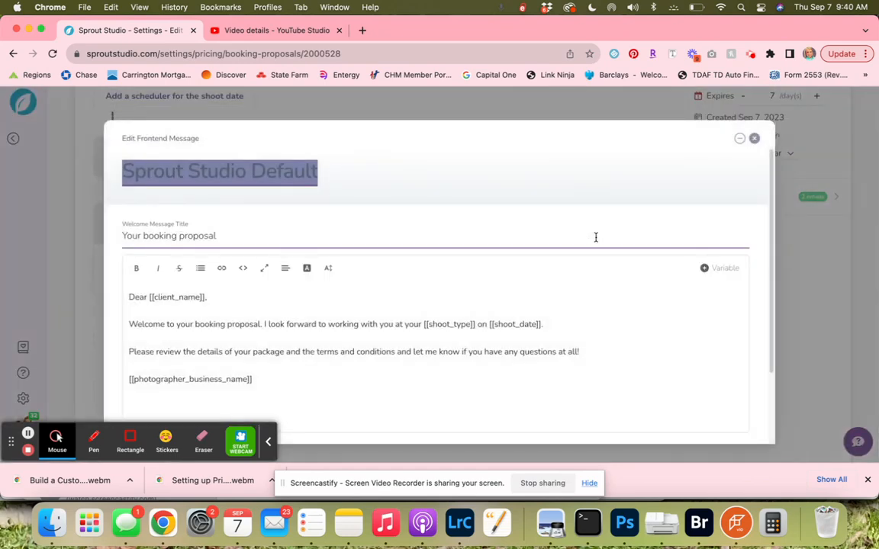
pyautogui.click(174, 301)
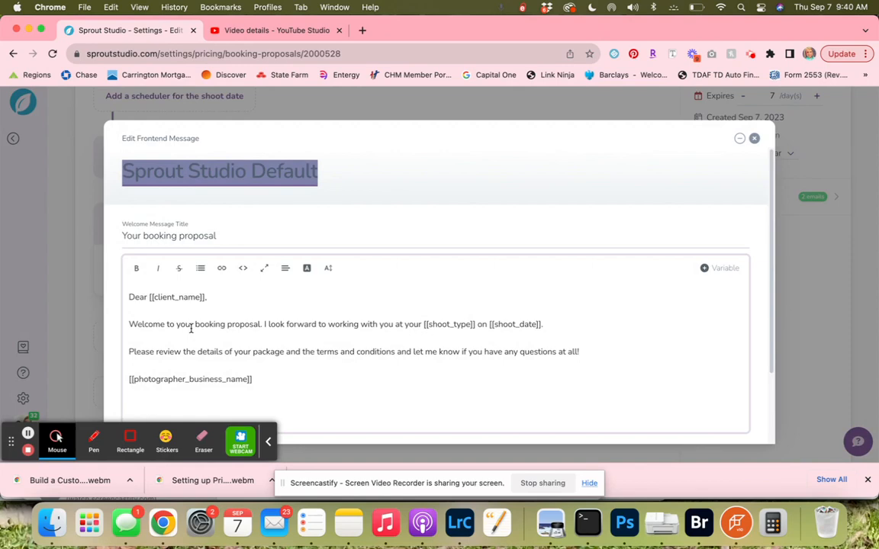
pyautogui.click(150, 297)
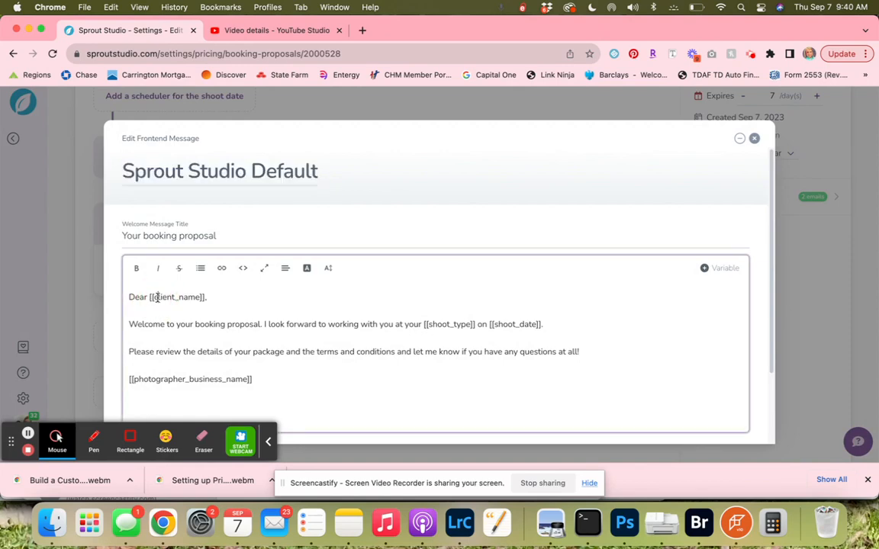
pyautogui.moveTo(209, 298); pyautogui.dragTo(150, 298)
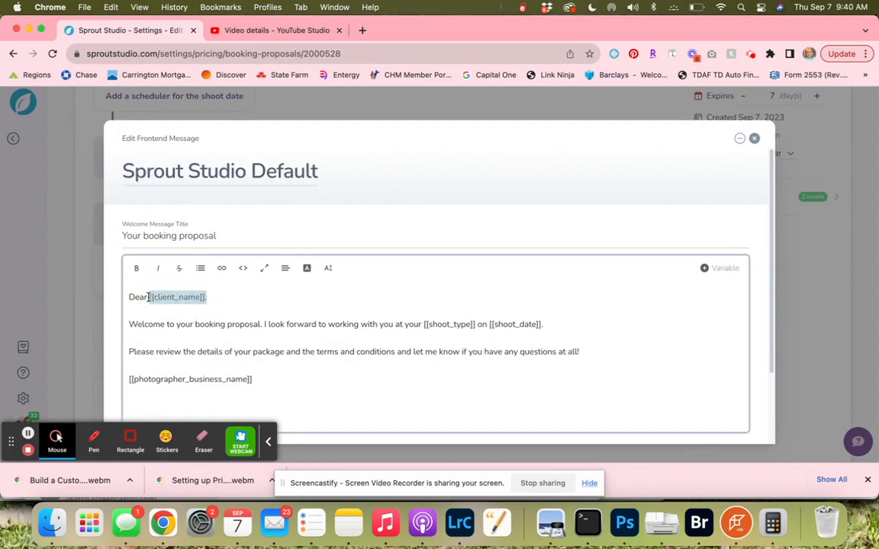
pyautogui.press('BackSpace')
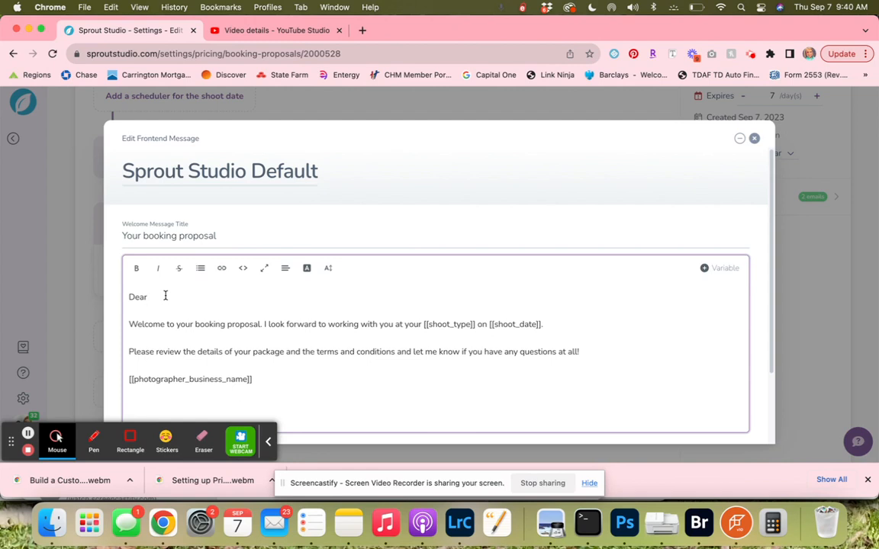
pyautogui.press('BackSpace')
pyautogui.press('BackSpace')
pyautogui.press('BackSpace')
pyautogui.press('BackSpace')
pyautogui.press('BackSpace')
pyautogui.write('Hi')
# Insert the Client First Name variable after 'Hi' and update the welcome message.
pyautogui.click(722, 268)
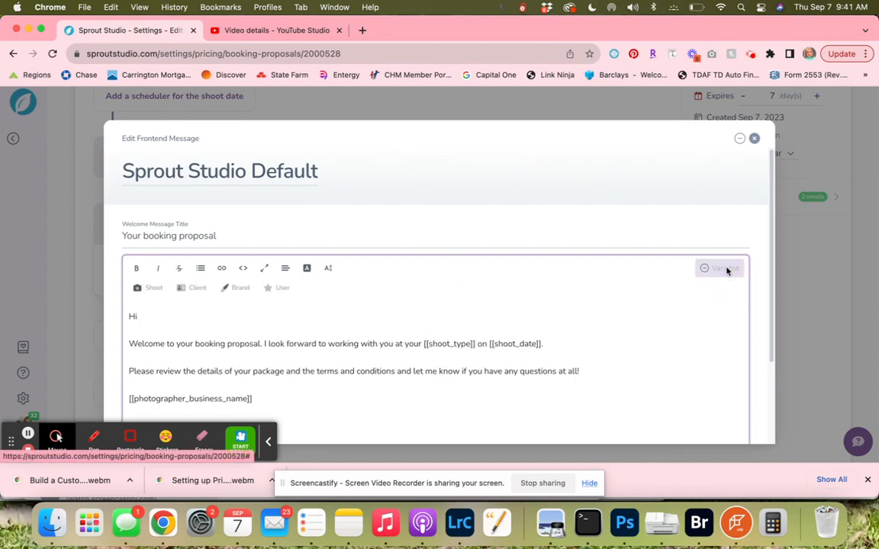
pyautogui.click(151, 313)
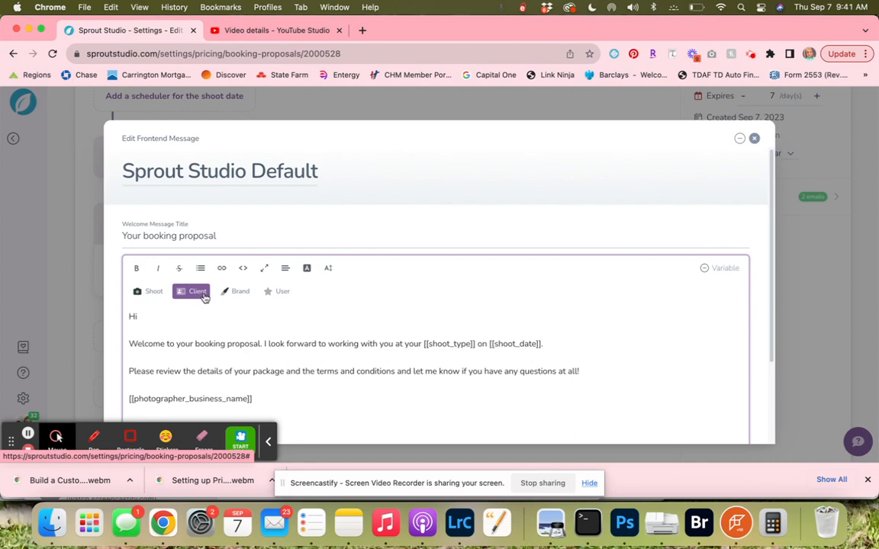
pyautogui.click(198, 292)
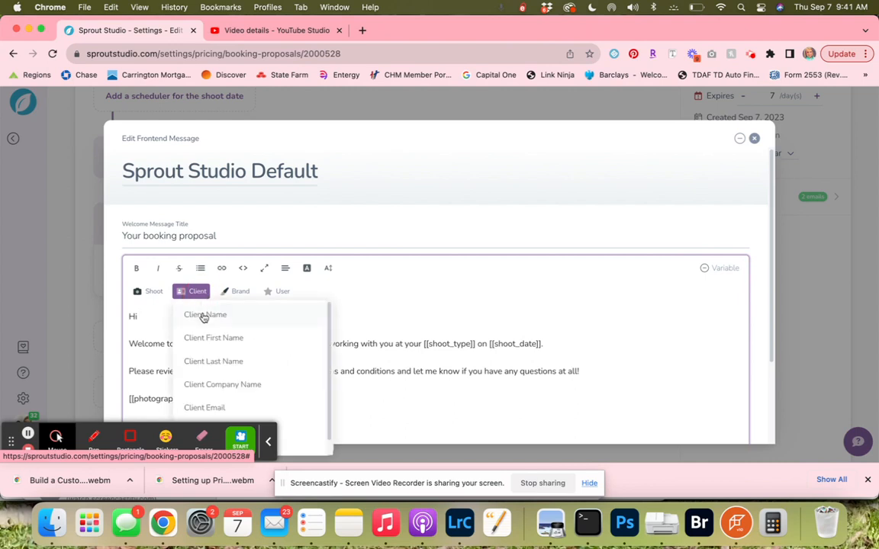
pyautogui.click(206, 345)
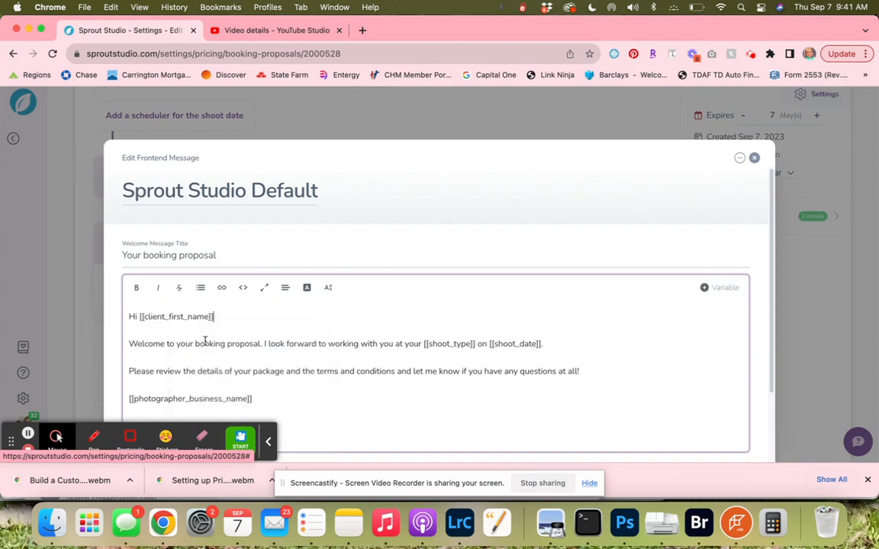
pyautogui.scroll(-3, 512, 354)
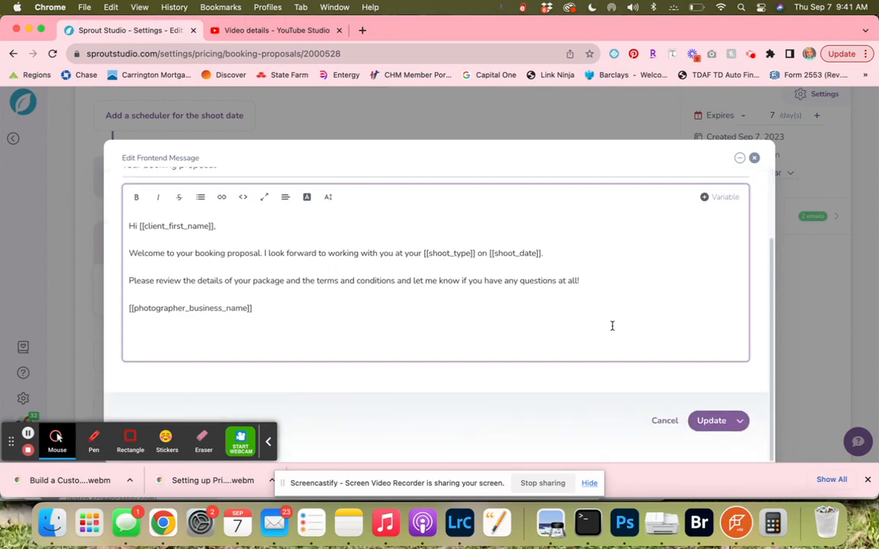
pyautogui.click(710, 421)
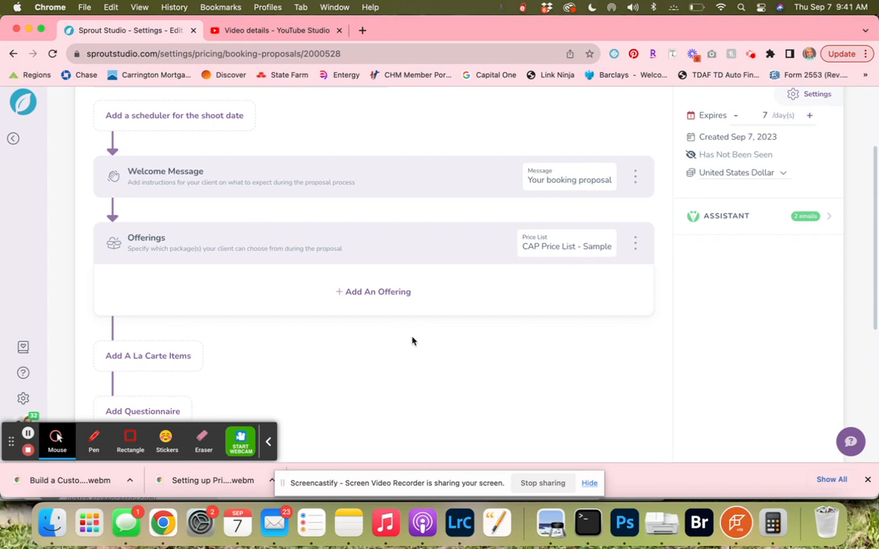
# Add The Stunning Senior Session package as an offering.
pyautogui.click(380, 299)
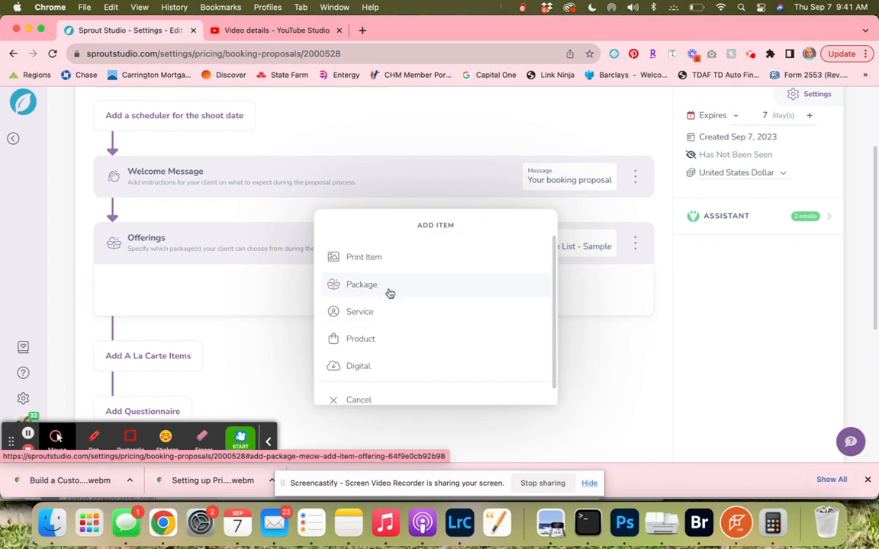
pyautogui.click(373, 286)
pyautogui.click(375, 275)
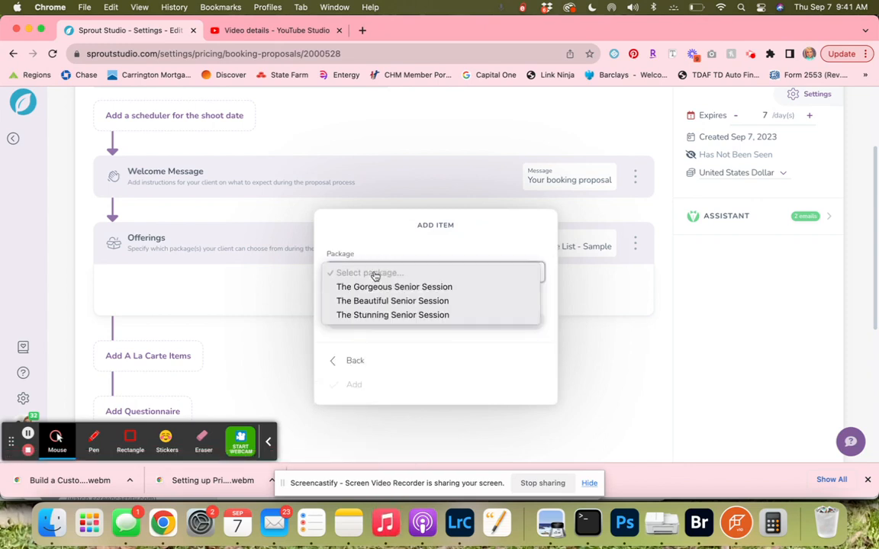
pyautogui.click(374, 315)
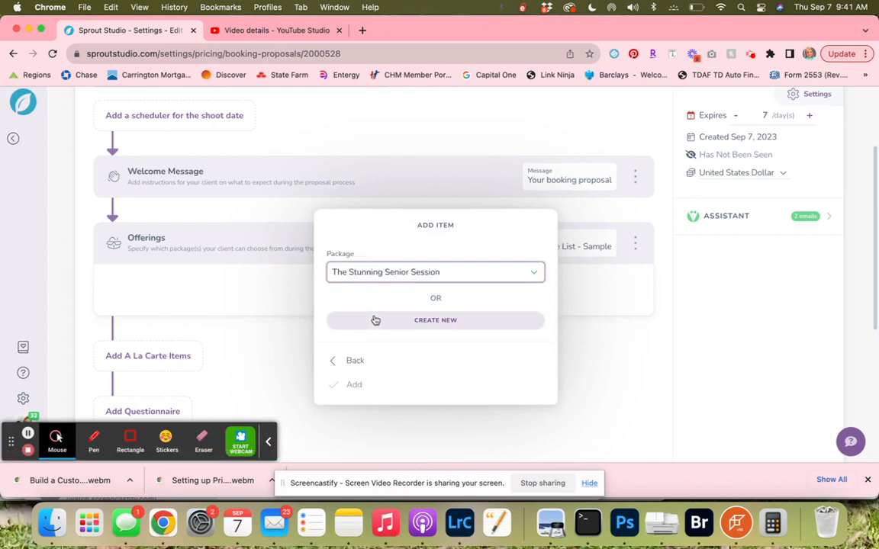
pyautogui.click(353, 387)
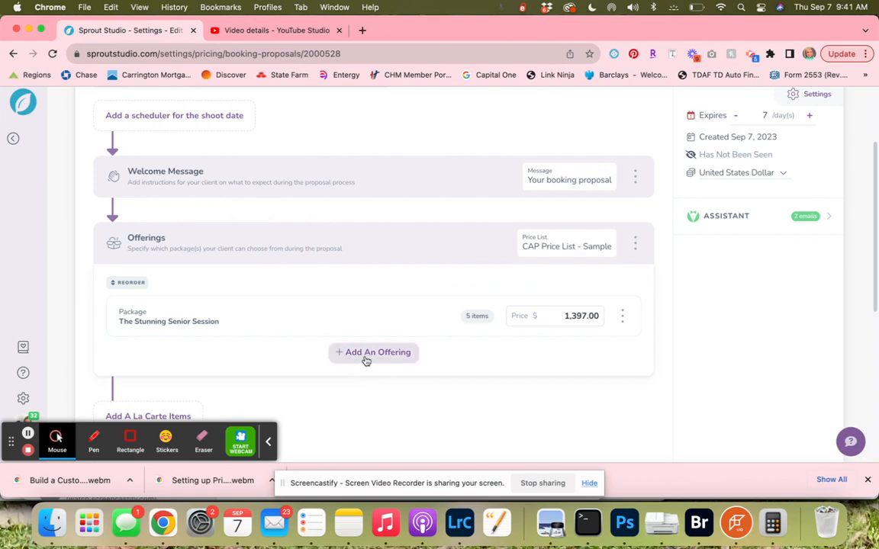
# Add The Beautiful Senior Session package as a second offering.
pyautogui.click(365, 360)
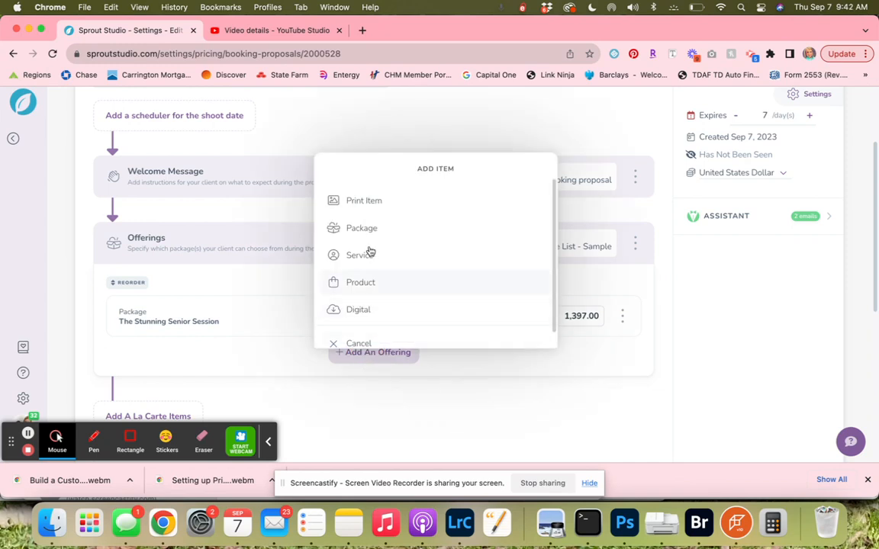
pyautogui.click(365, 230)
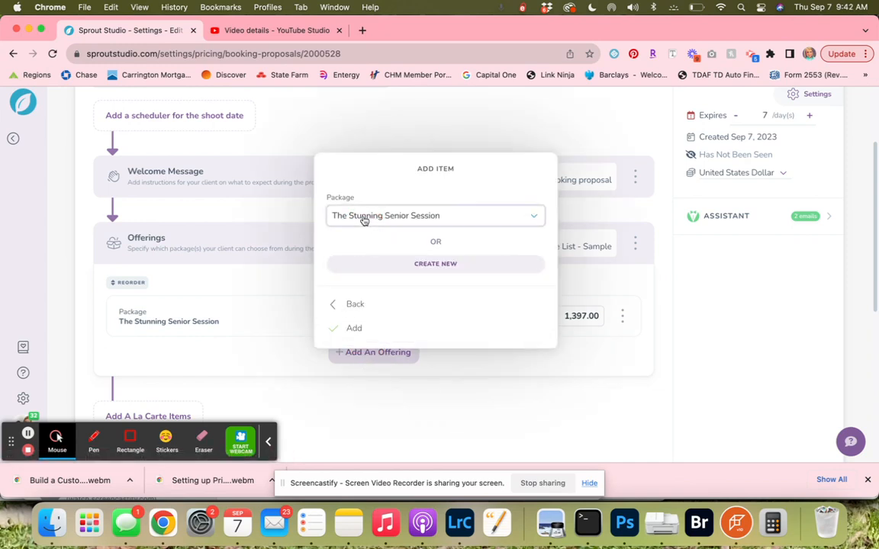
pyautogui.click(363, 217)
pyautogui.click(363, 203)
pyautogui.click(353, 329)
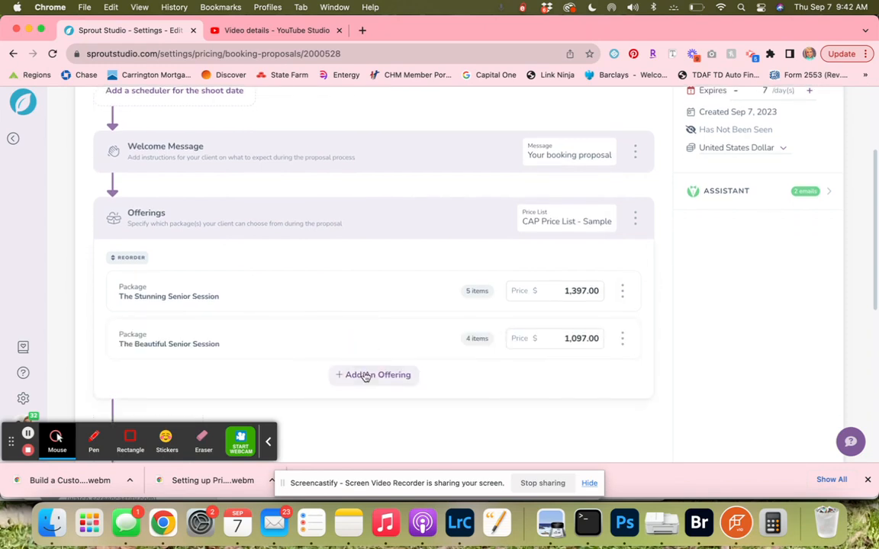
# Add The Gorgeous Senior Session package as a third offering.
pyautogui.click(364, 376)
pyautogui.click(361, 229)
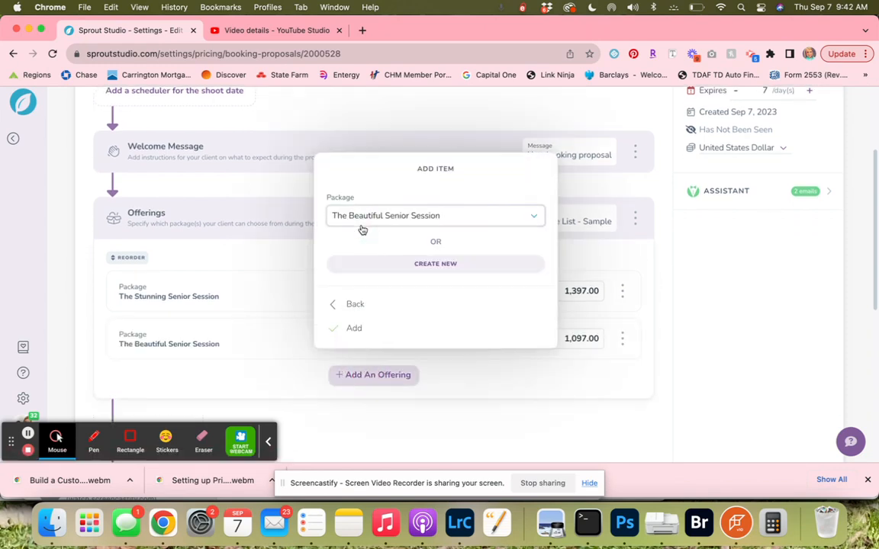
pyautogui.click(363, 218)
pyautogui.click(361, 202)
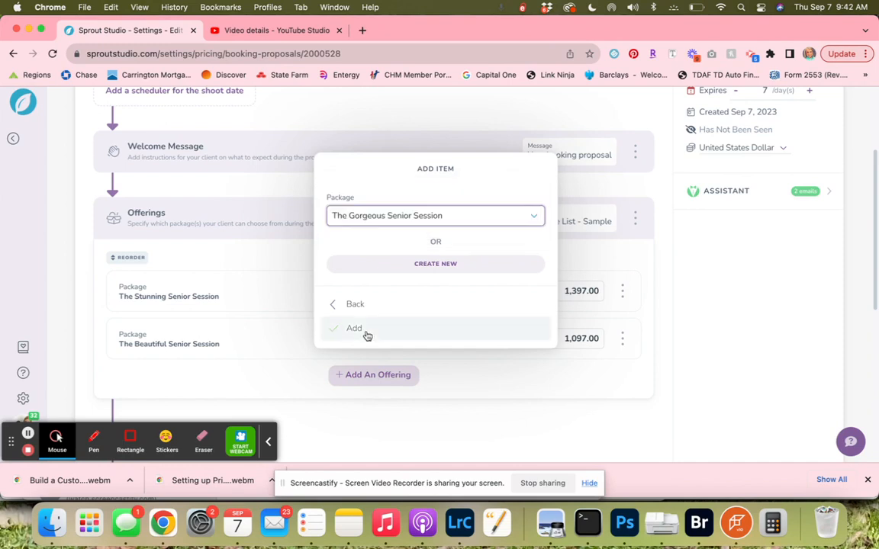
pyautogui.click(365, 335)
# Add the A La Carte Items section to the proposal.
pyautogui.scroll(-3, 382, 313)
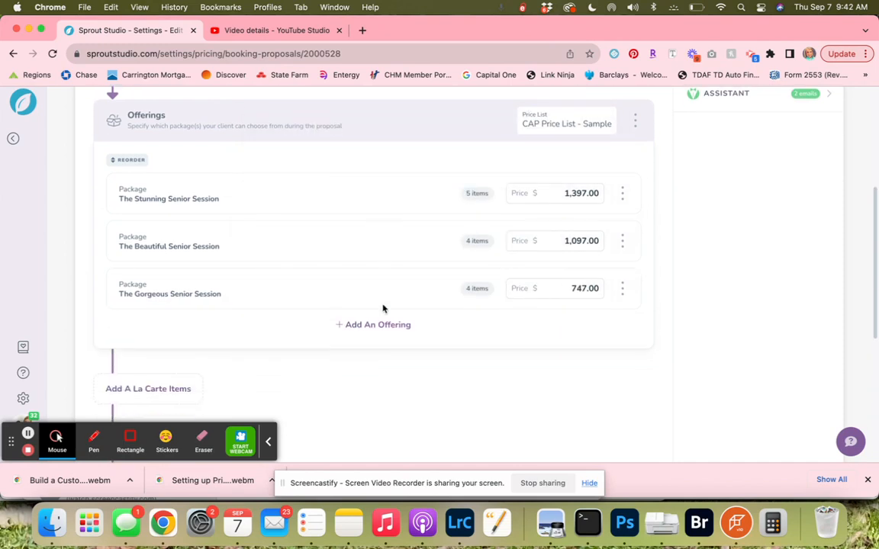
pyautogui.scroll(-2, 383, 309)
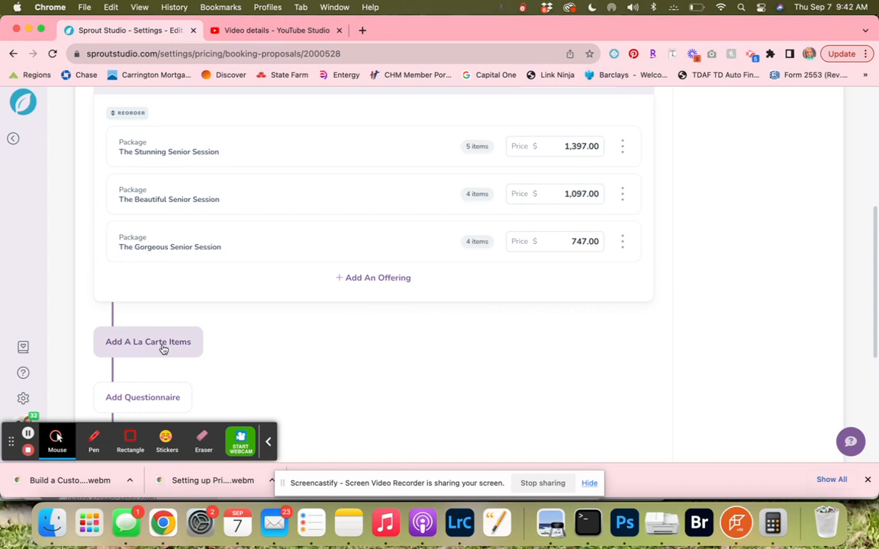
pyautogui.click(163, 347)
# Add the CAP Senior Session contract to the proposal.
pyautogui.scroll(-3, 355, 343)
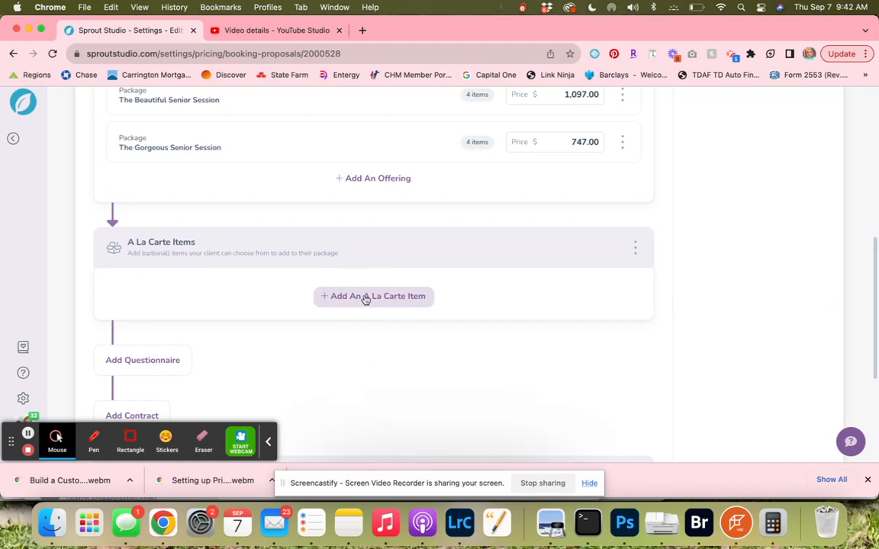
pyautogui.scroll(-3, 365, 300)
pyautogui.scroll(3, 365, 300)
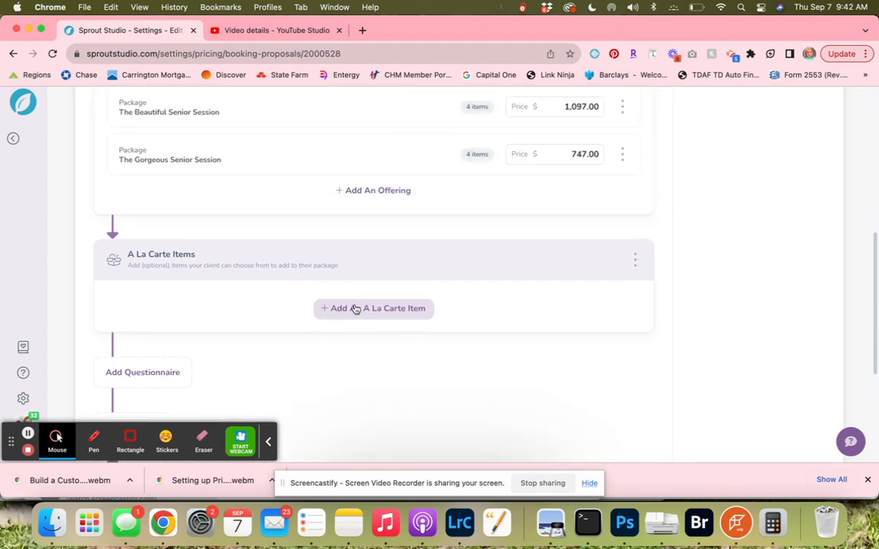
pyautogui.scroll(-6, 340, 312)
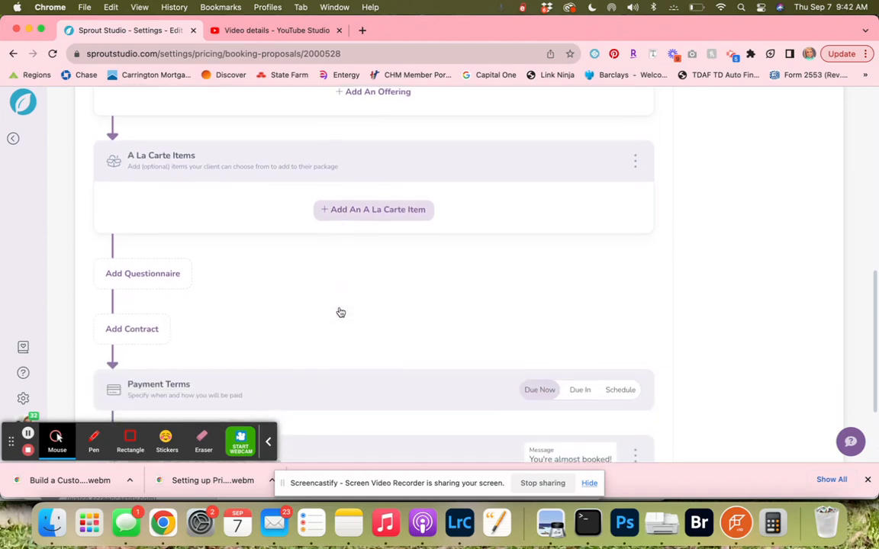
pyautogui.scroll(3, 340, 311)
pyautogui.scroll(1, 340, 311)
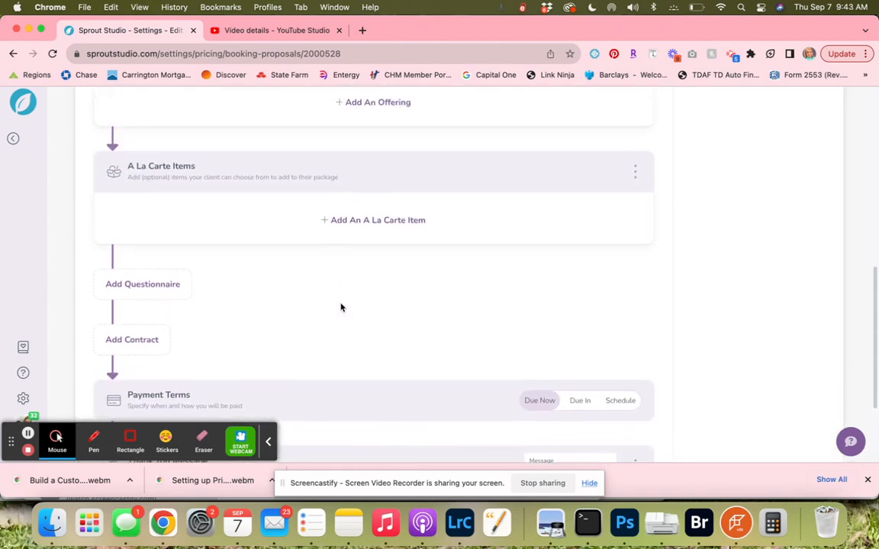
pyautogui.click(134, 340)
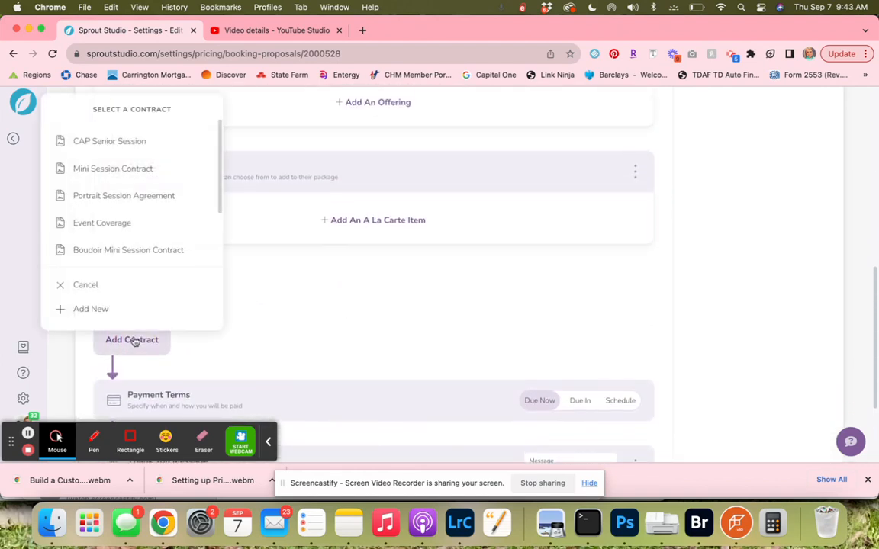
pyautogui.click(109, 144)
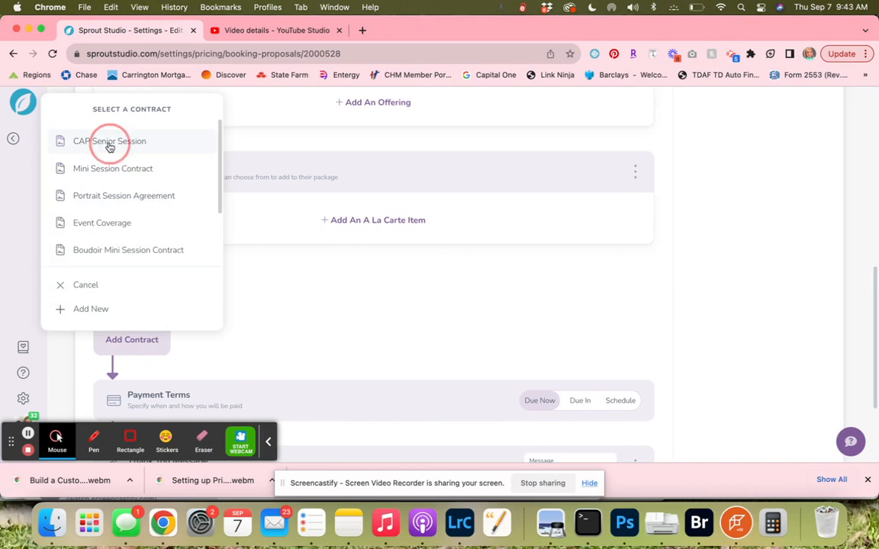
pyautogui.scroll(-5, 296, 302)
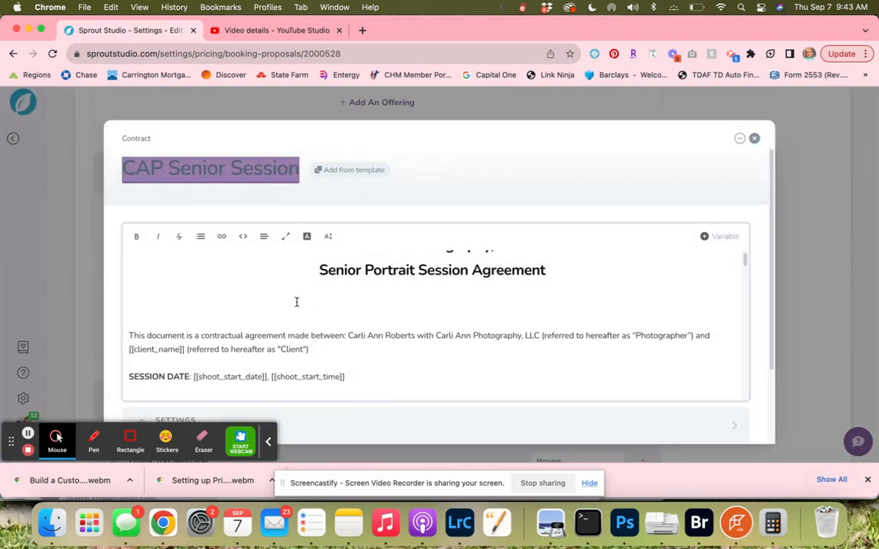
pyautogui.scroll(-10, 297, 303)
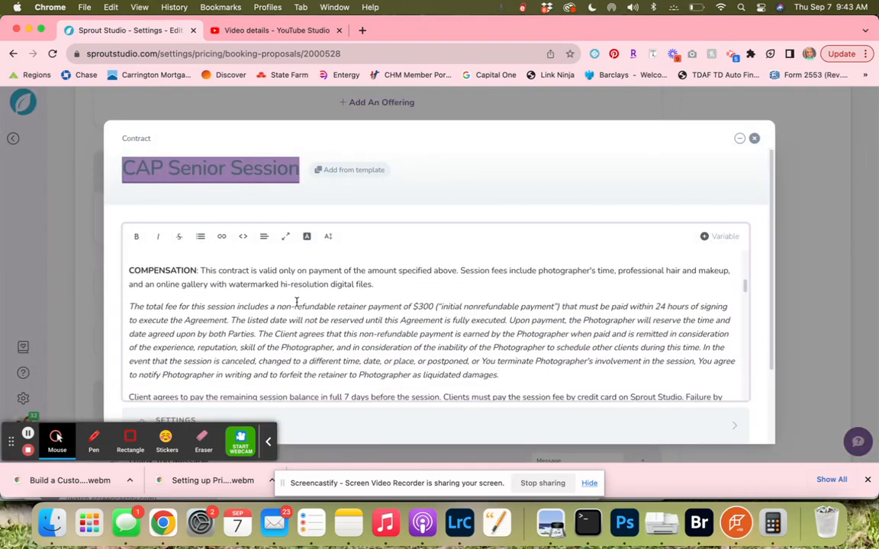
pyautogui.scroll(-8, 296, 302)
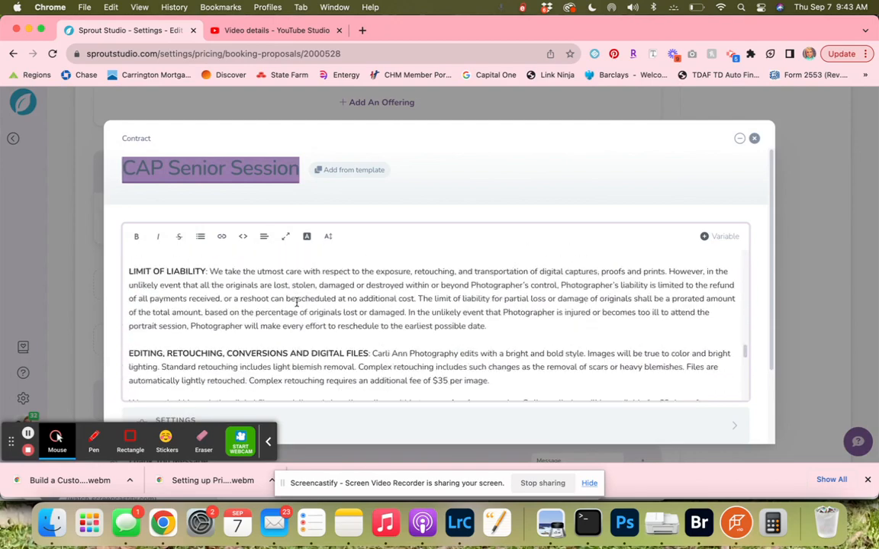
pyautogui.scroll(-2, 534, 351)
pyautogui.scroll(-2, 534, 350)
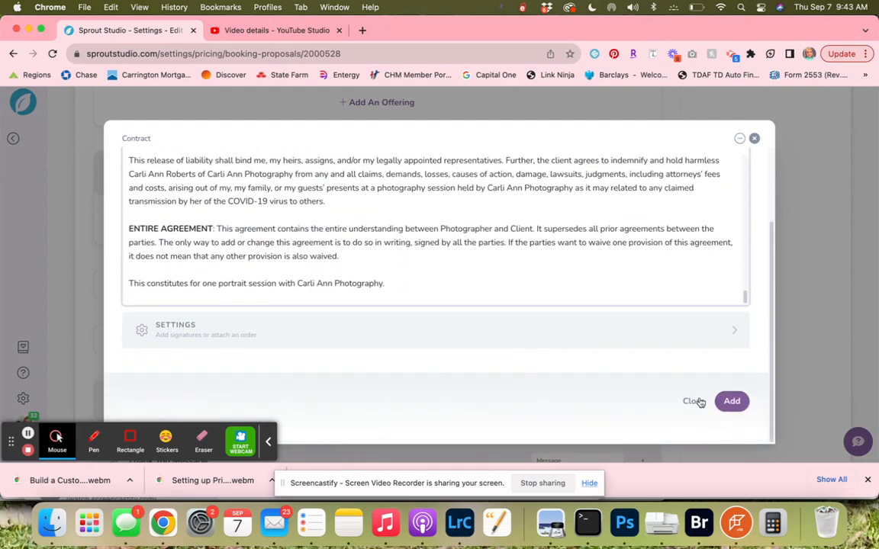
pyautogui.click(731, 402)
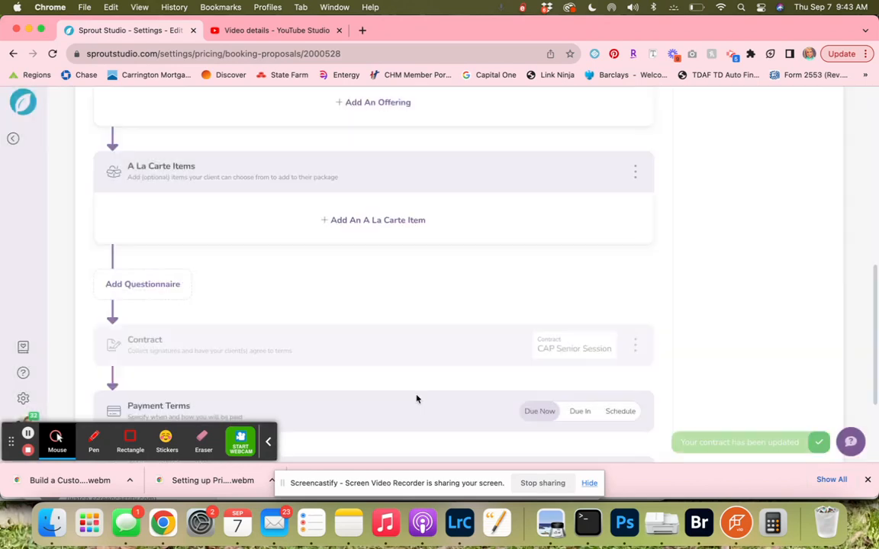
# Remove all a la carte items and add the A La Carte Items section again.
pyautogui.scroll(2, 412, 263)
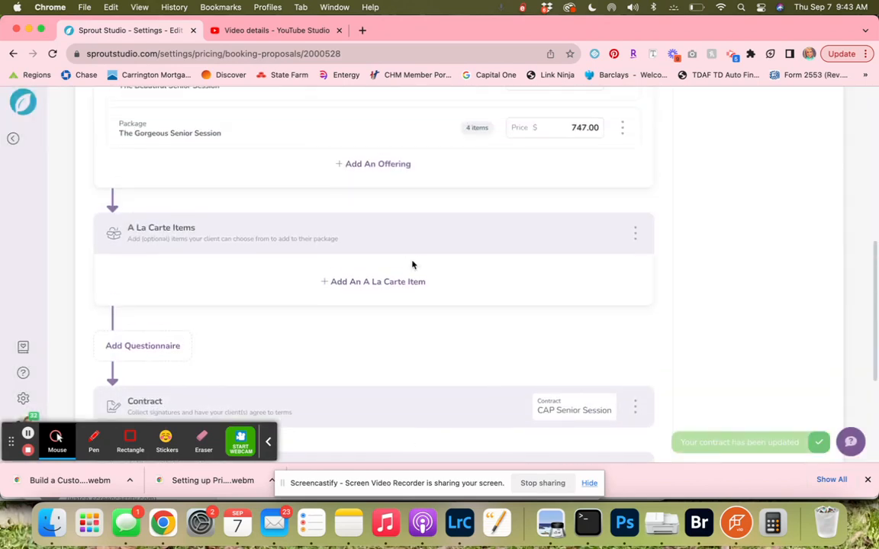
pyautogui.scroll(2, 412, 265)
pyautogui.scroll(-2, 412, 268)
pyautogui.click(378, 282)
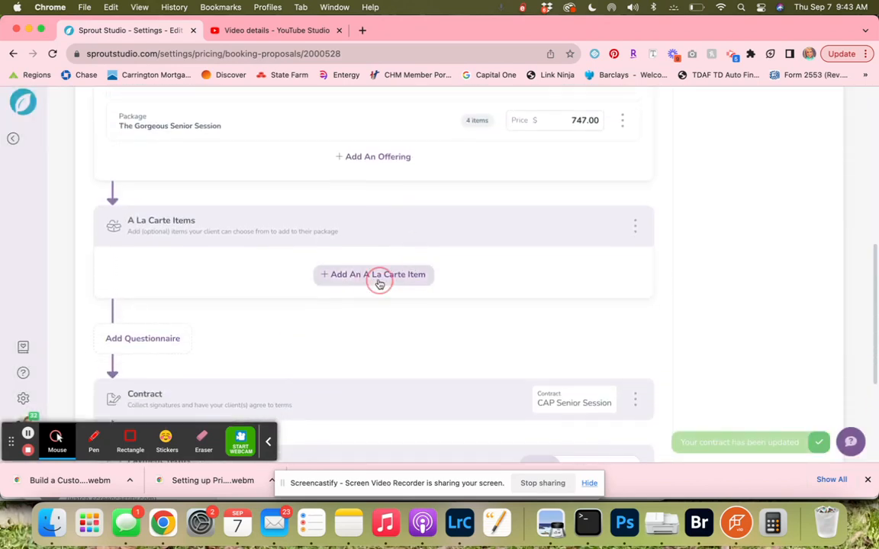
pyautogui.click(318, 280)
pyautogui.scroll(-1, 391, 282)
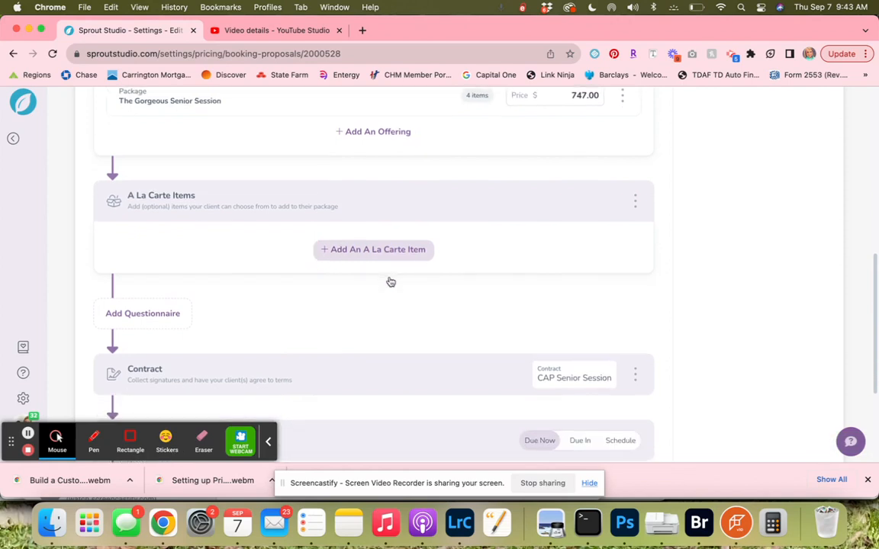
pyautogui.click(638, 200)
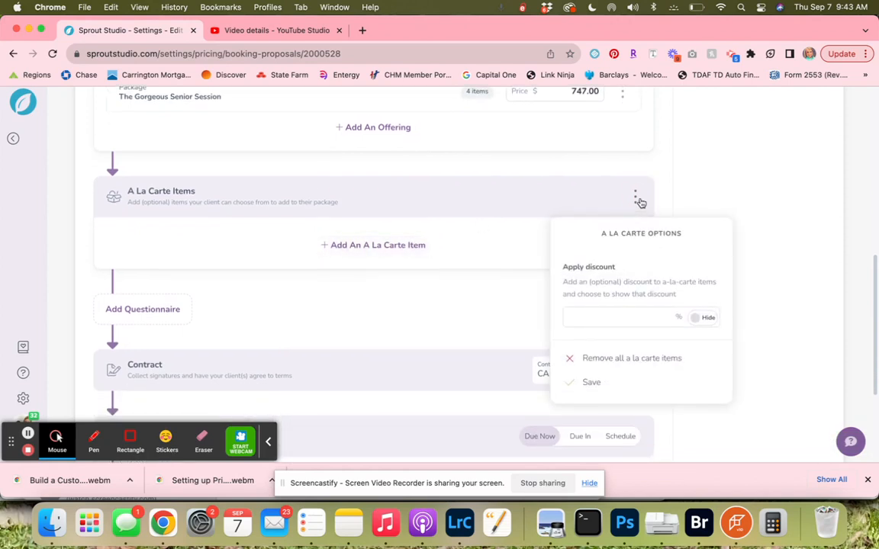
pyautogui.click(588, 358)
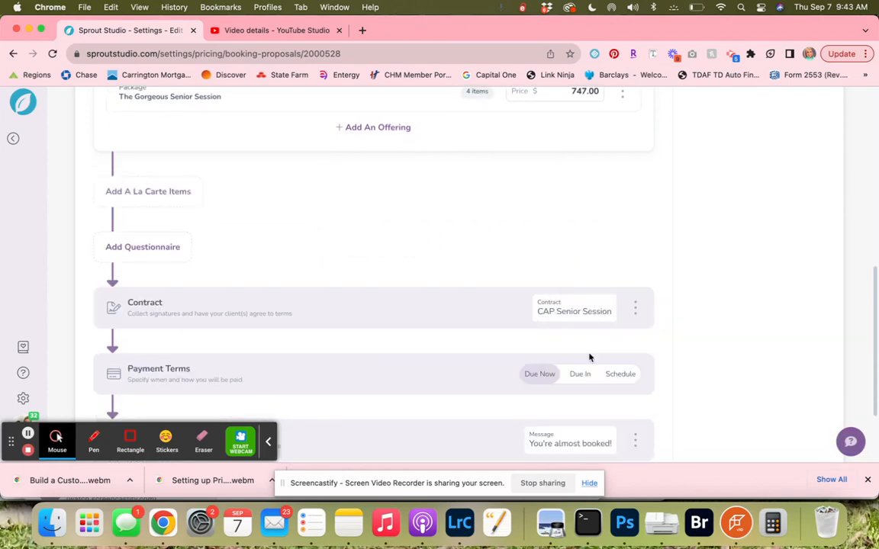
pyautogui.click(152, 196)
# Add the Digital File item as an a la carte item.
pyautogui.click(372, 247)
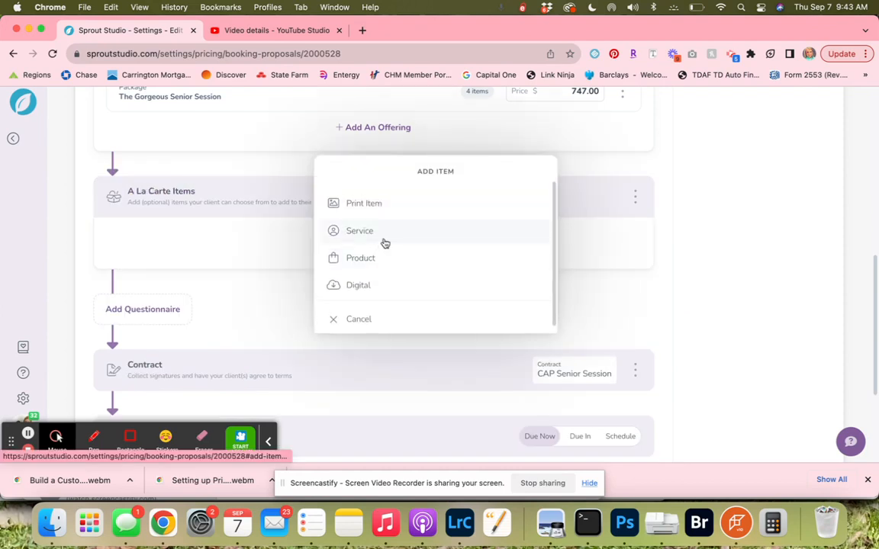
pyautogui.click(374, 285)
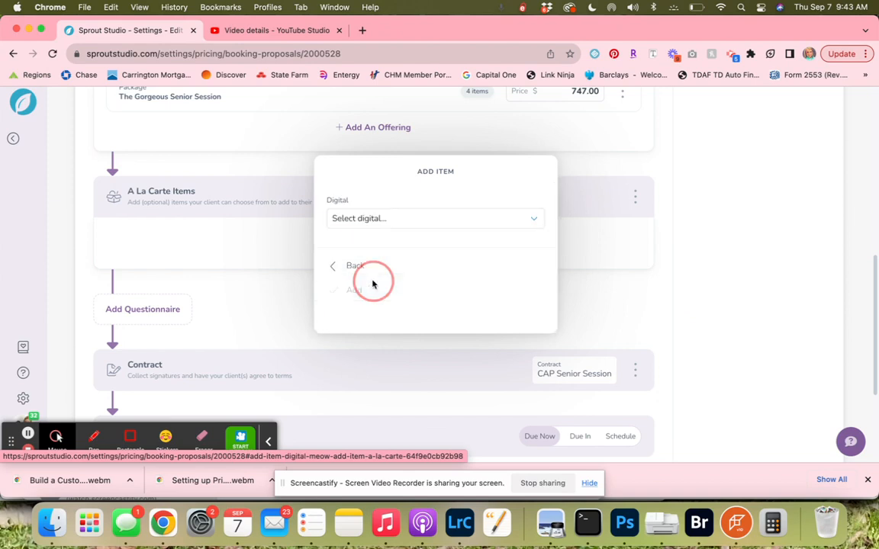
pyautogui.click(364, 220)
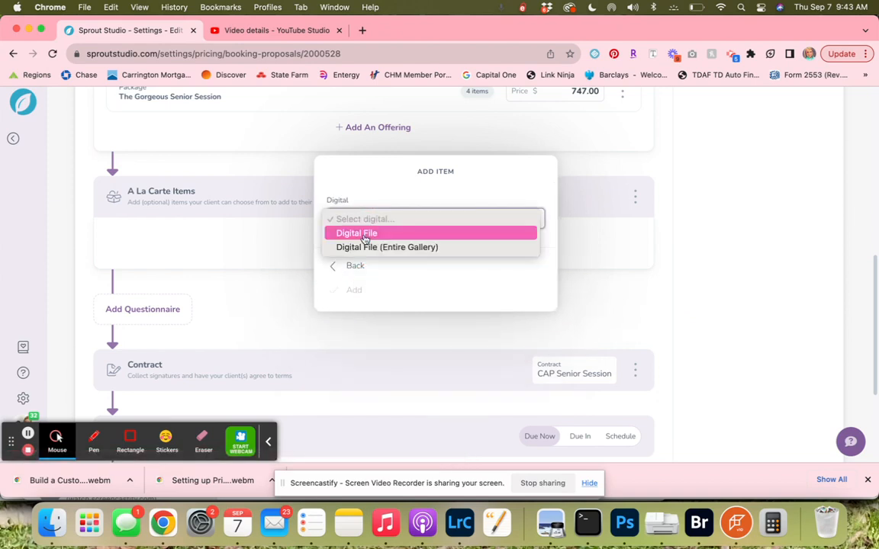
pyautogui.click(364, 237)
pyautogui.click(355, 294)
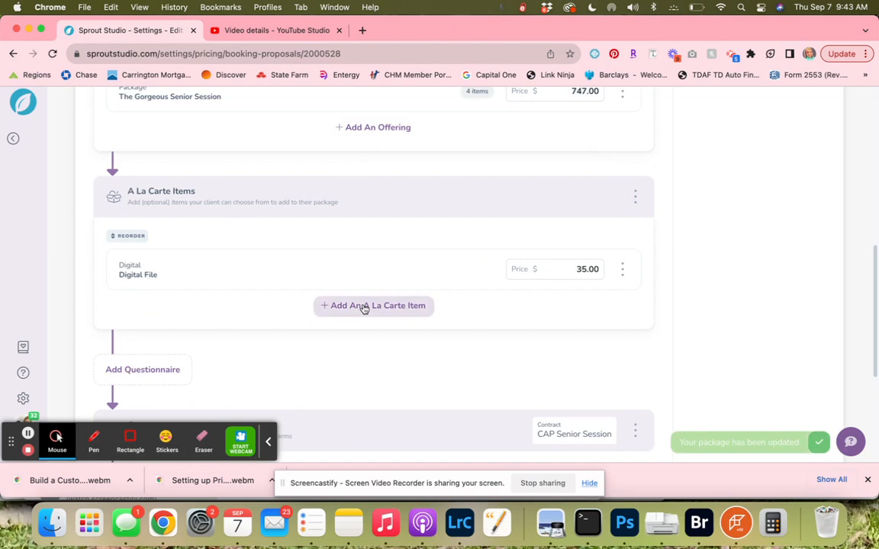
# Add the Digital File (Entire Gallery) item as a second a la carte item.
pyautogui.click(364, 306)
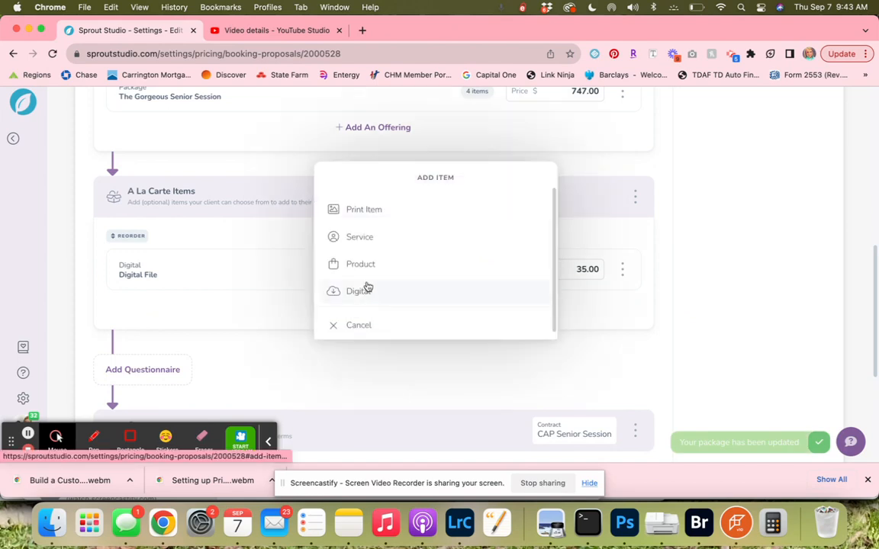
pyautogui.click(365, 291)
pyautogui.click(362, 224)
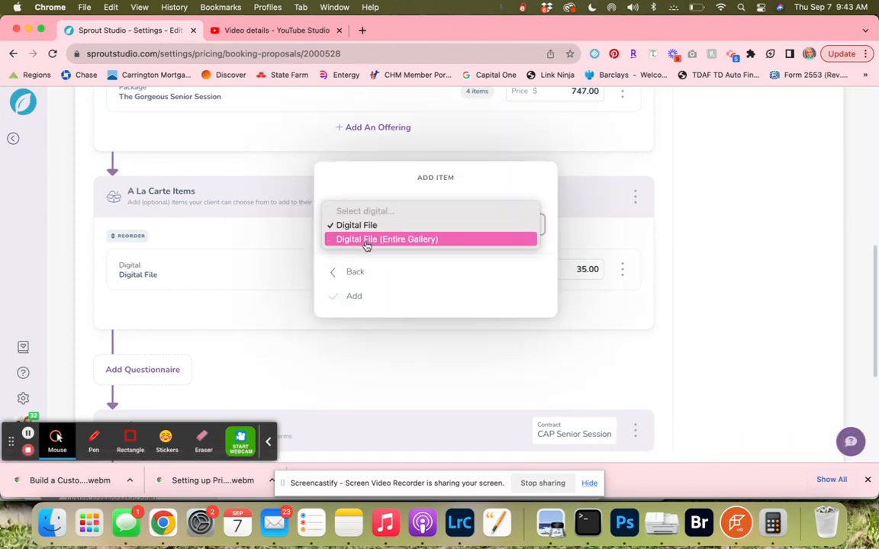
pyautogui.click(367, 246)
pyautogui.click(357, 296)
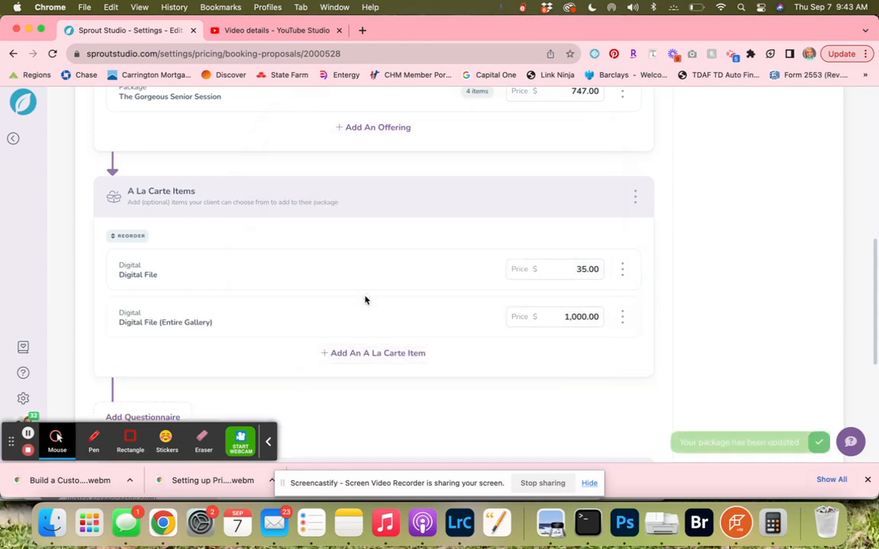
# Add a Photo Prints 4 x 6 Inches Glossy print as an a la carte item.
pyautogui.click(360, 355)
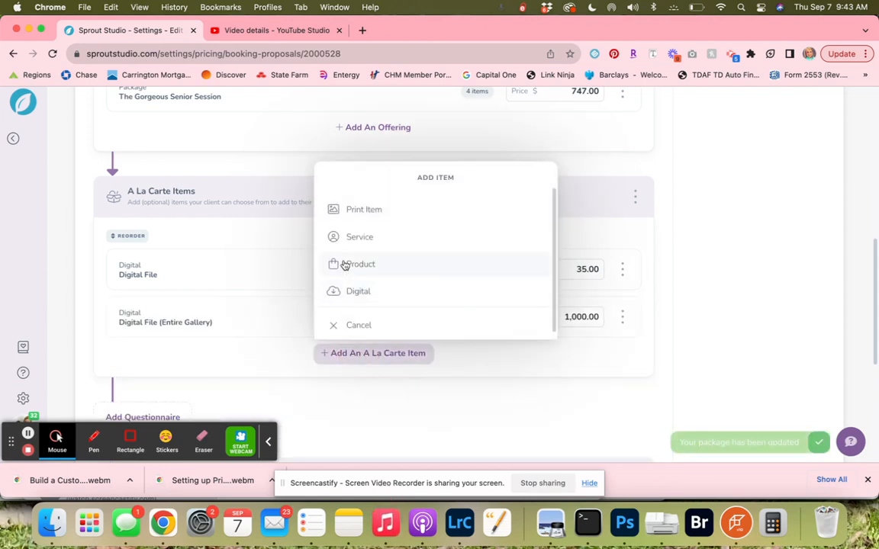
pyautogui.click(348, 218)
pyautogui.click(354, 241)
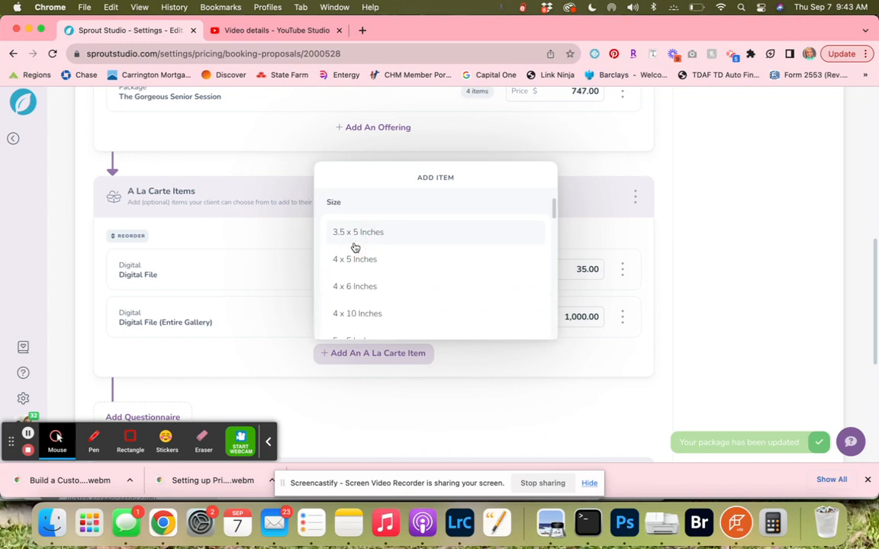
pyautogui.click(373, 285)
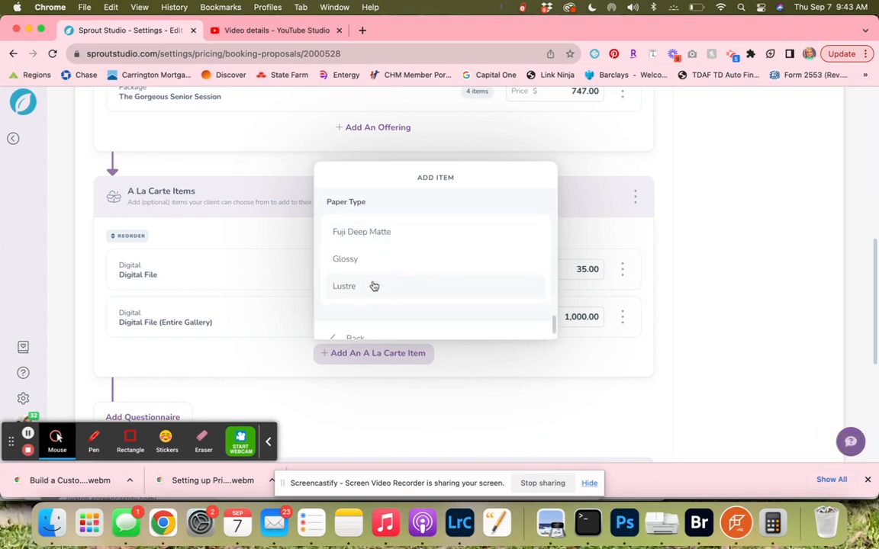
pyautogui.click(366, 260)
pyautogui.click(378, 317)
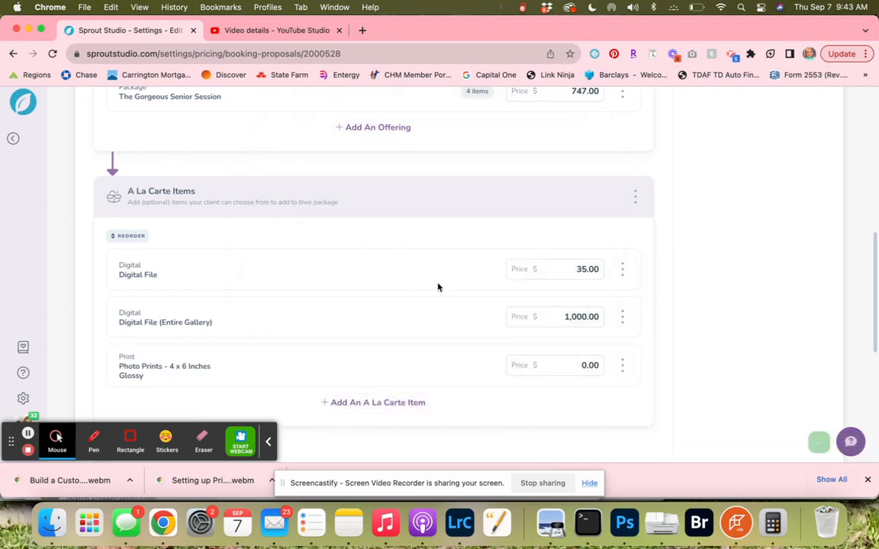
# Remove the Photo Prints 4 x 6 Inches Glossy a la carte item.
pyautogui.click(591, 365)
pyautogui.click(621, 365)
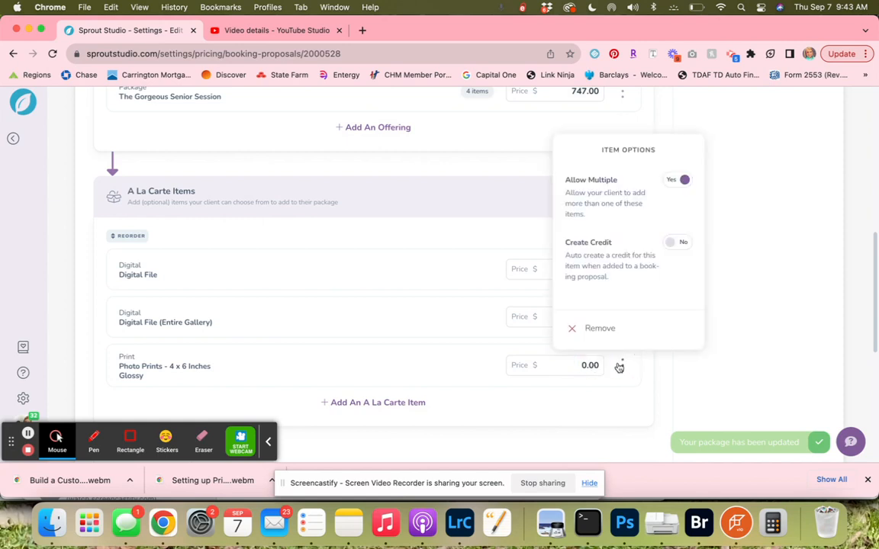
pyautogui.click(598, 329)
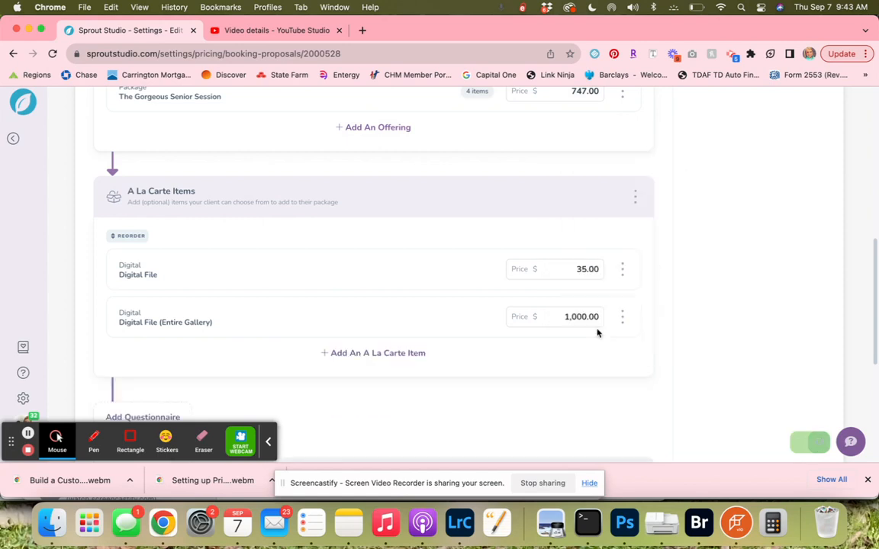
# Add the 4x6 Mounted Print product as an a la carte item.
pyautogui.click(374, 355)
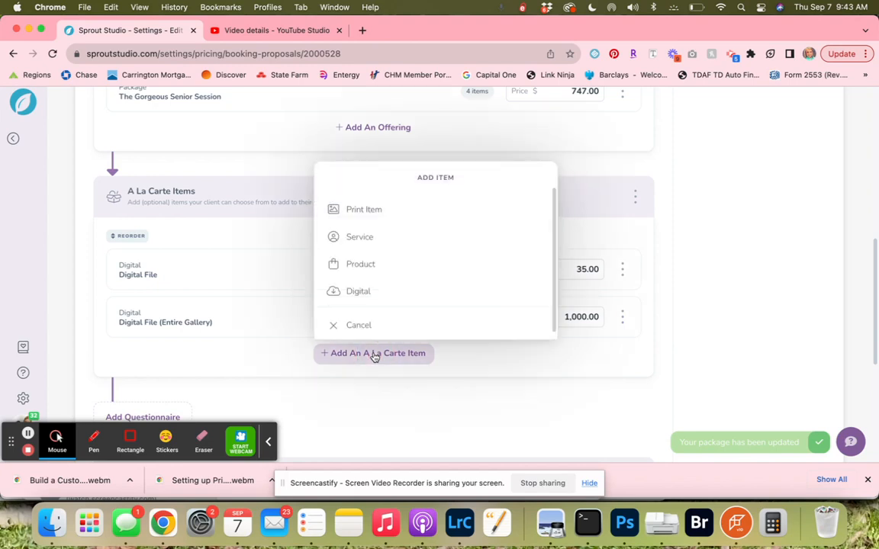
pyautogui.click(365, 209)
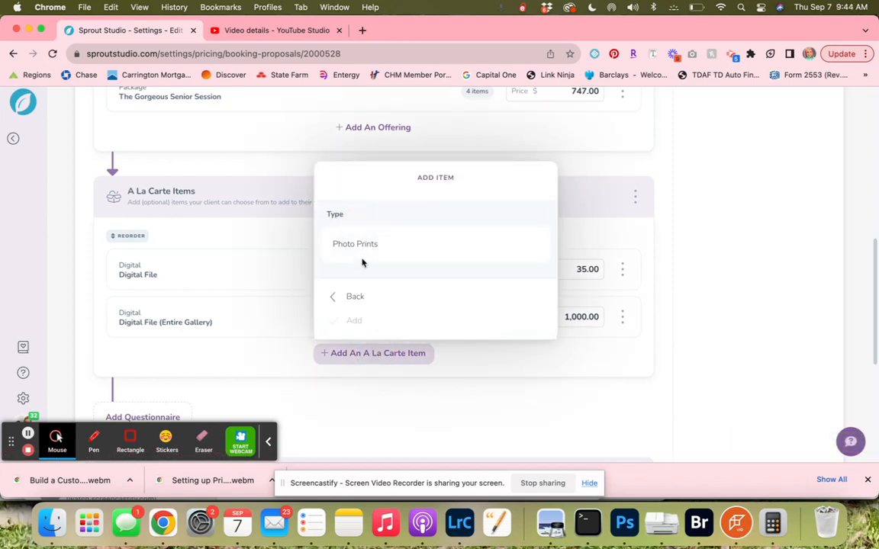
pyautogui.click(353, 294)
pyautogui.click(376, 266)
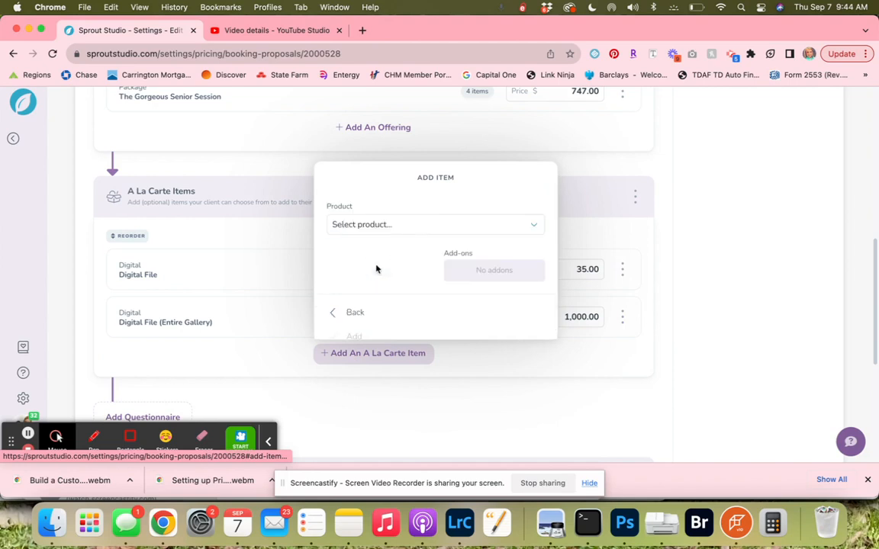
pyautogui.click(374, 226)
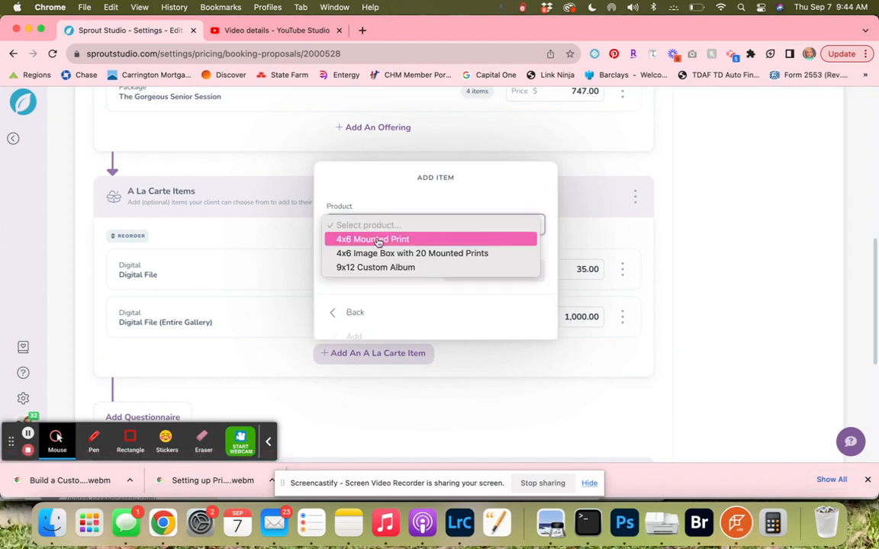
pyautogui.click(378, 240)
pyautogui.click(361, 339)
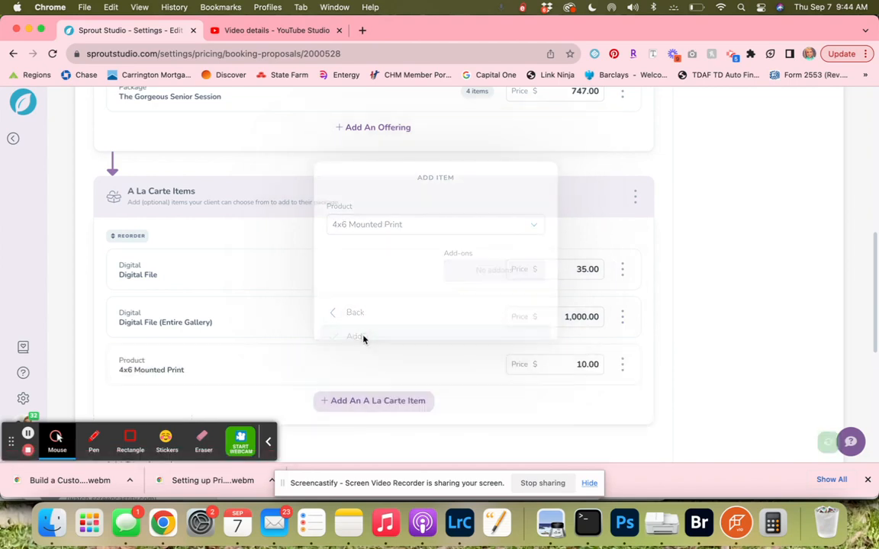
# Add the 9x12 Custom Album product as another a la carte item.
pyautogui.click(362, 400)
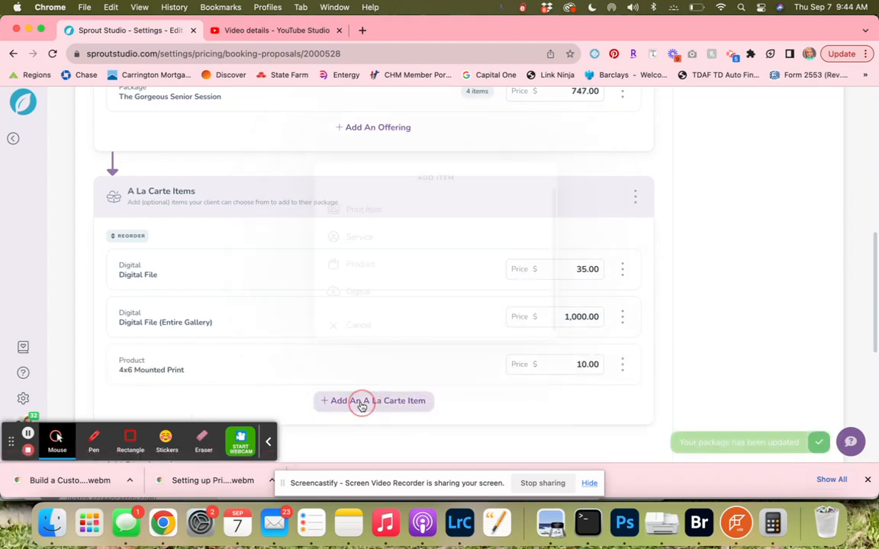
pyautogui.click(364, 266)
pyautogui.click(368, 226)
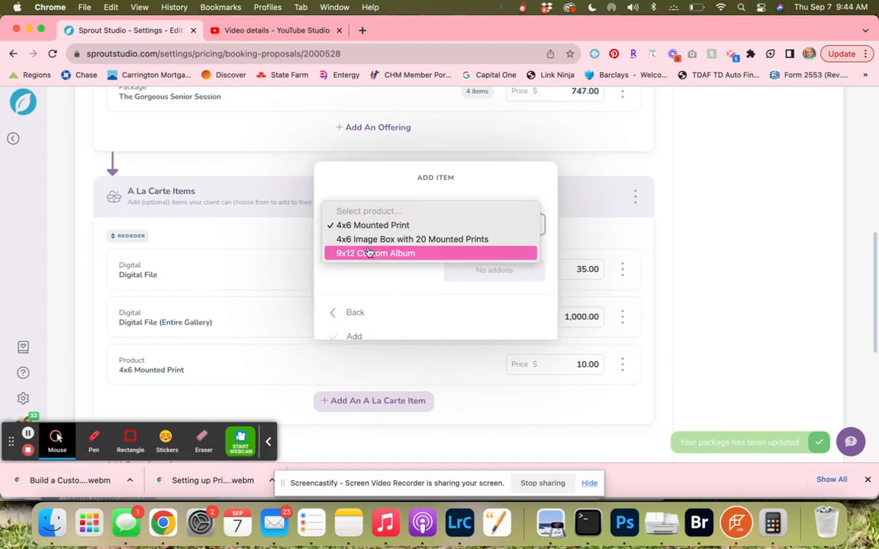
pyautogui.click(368, 252)
pyautogui.click(361, 338)
pyautogui.scroll(-2, 362, 340)
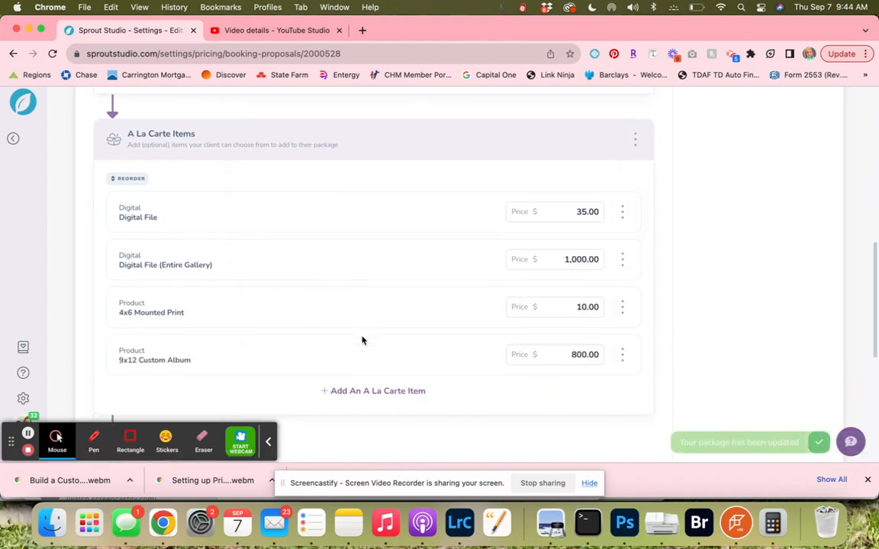
pyautogui.scroll(-5, 363, 340)
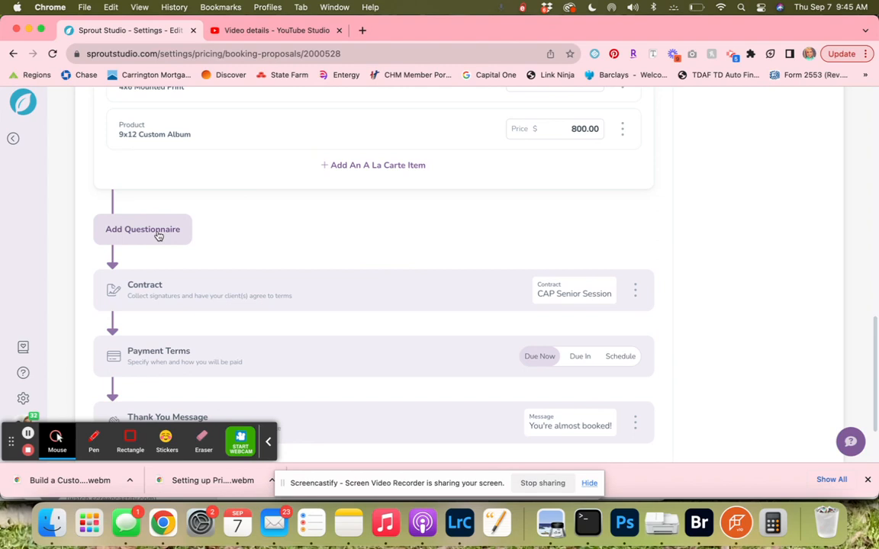
pyautogui.click(139, 231)
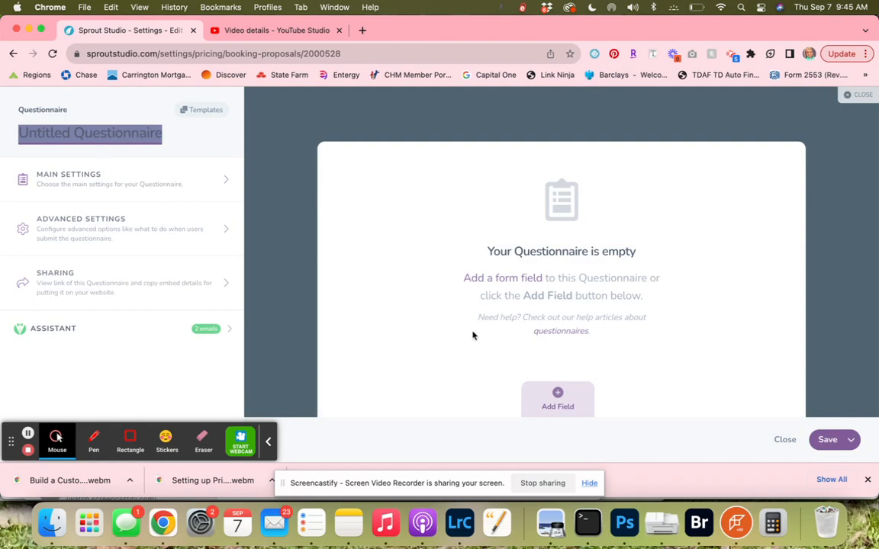
pyautogui.click(191, 111)
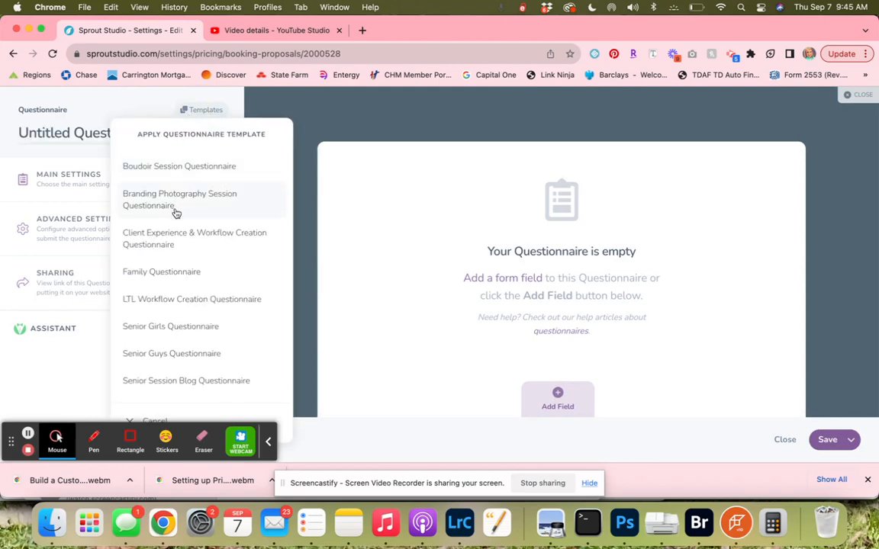
pyautogui.click(154, 108)
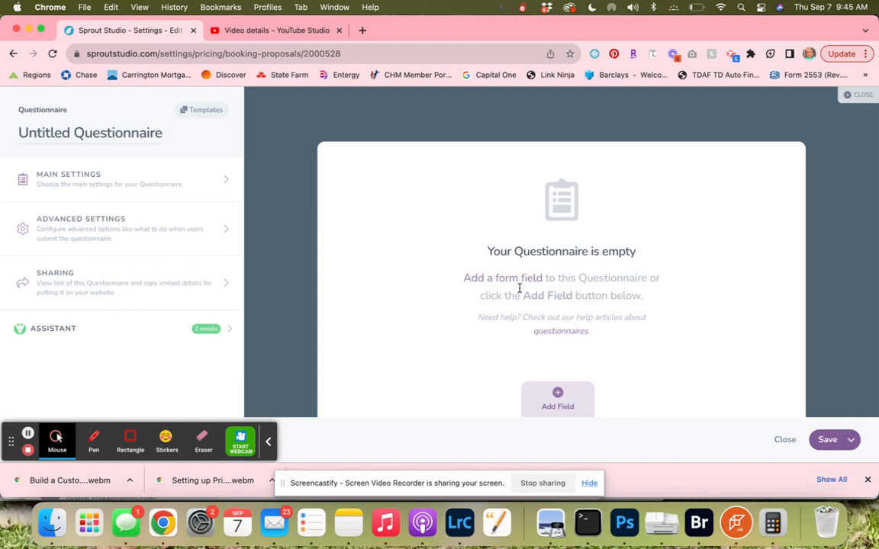
pyautogui.click(784, 440)
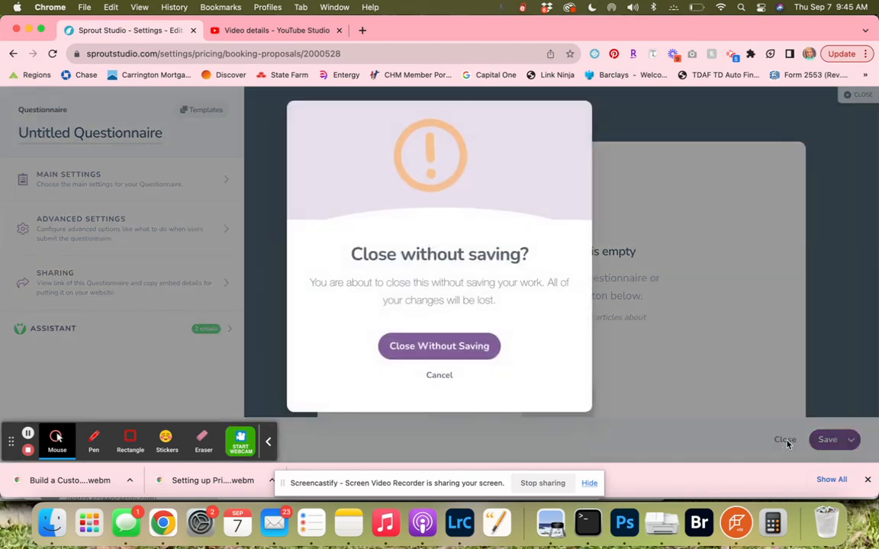
pyautogui.click(479, 350)
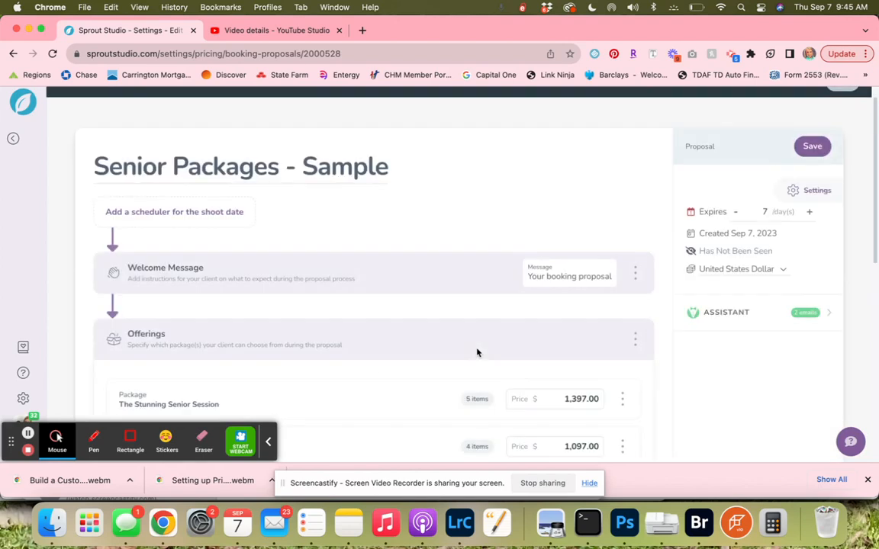
# Set the payment terms to a schedule using the Senior Payment Schedule.
pyautogui.scroll(-10, 477, 352)
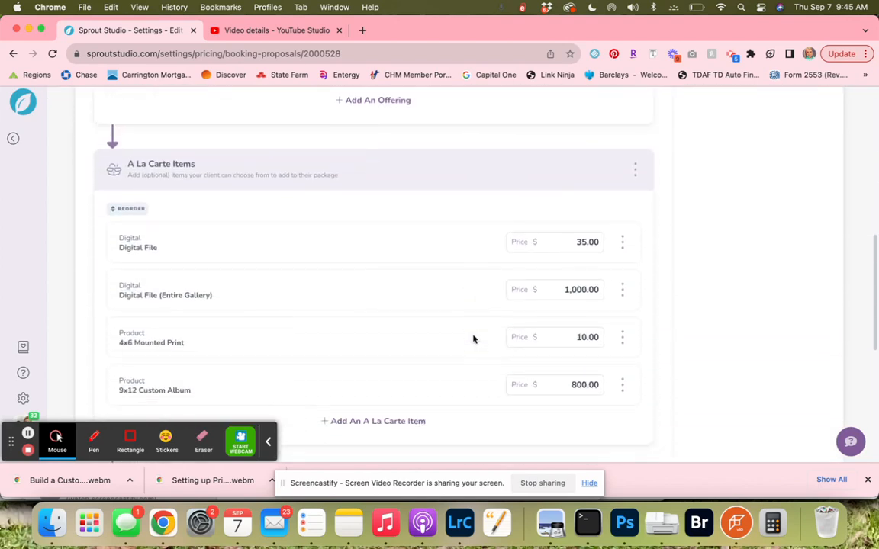
pyautogui.scroll(-6, 473, 339)
pyautogui.click(624, 267)
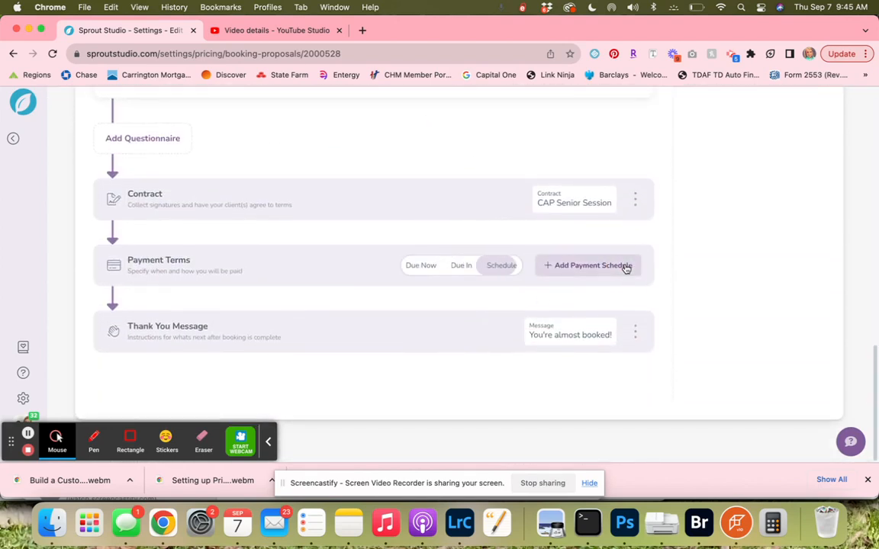
pyautogui.click(625, 266)
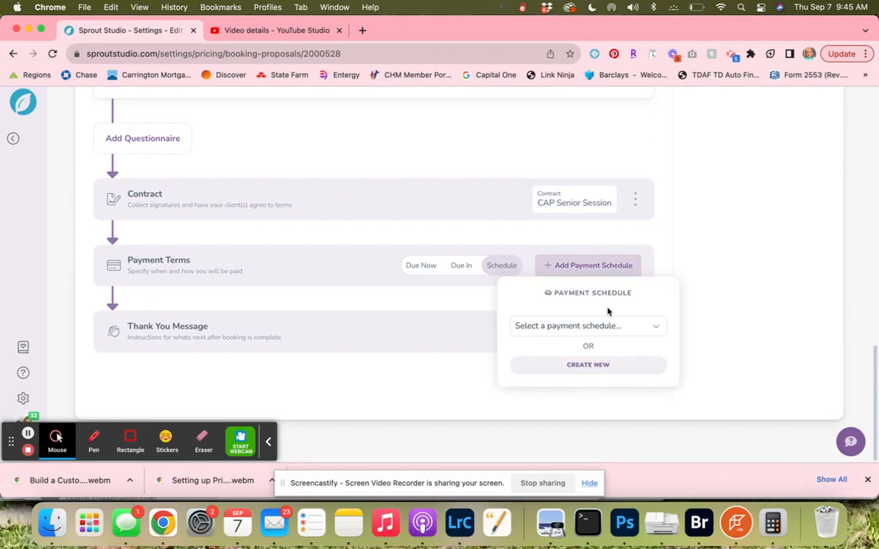
pyautogui.click(606, 326)
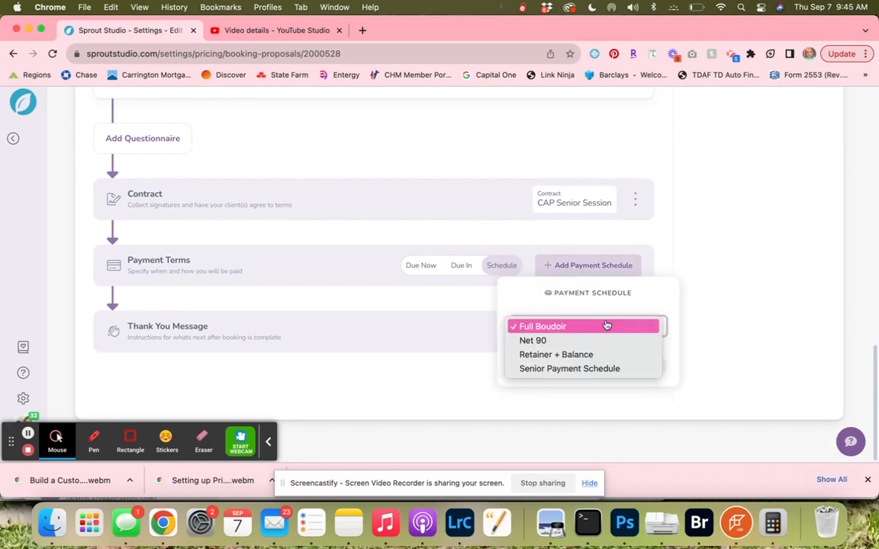
pyautogui.click(600, 369)
pyautogui.click(598, 367)
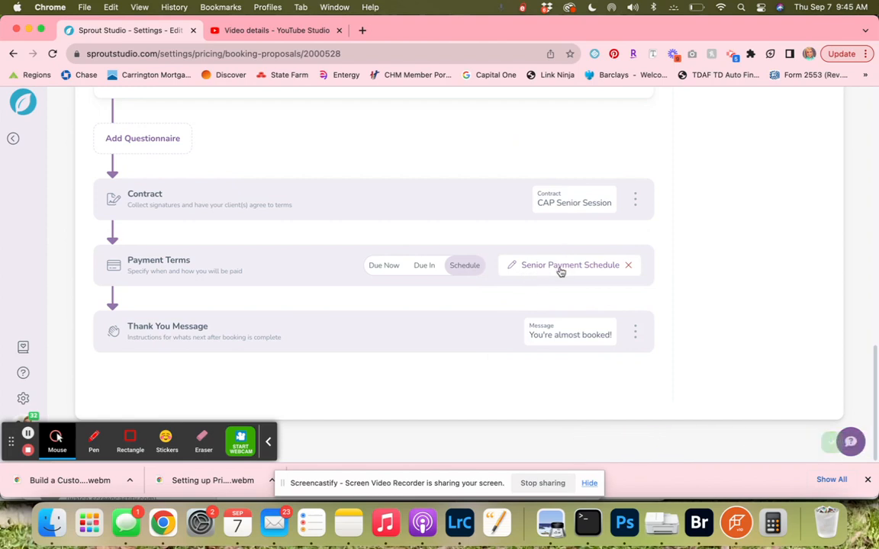
# Set the proposal to expire after 3 days.
pyautogui.scroll(1, 561, 271)
pyautogui.scroll(2, 561, 271)
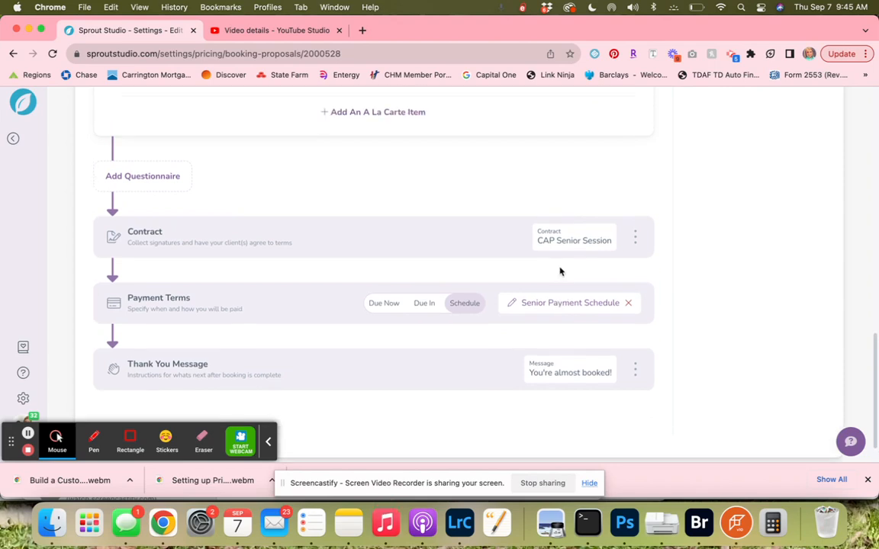
pyautogui.scroll(20, 560, 271)
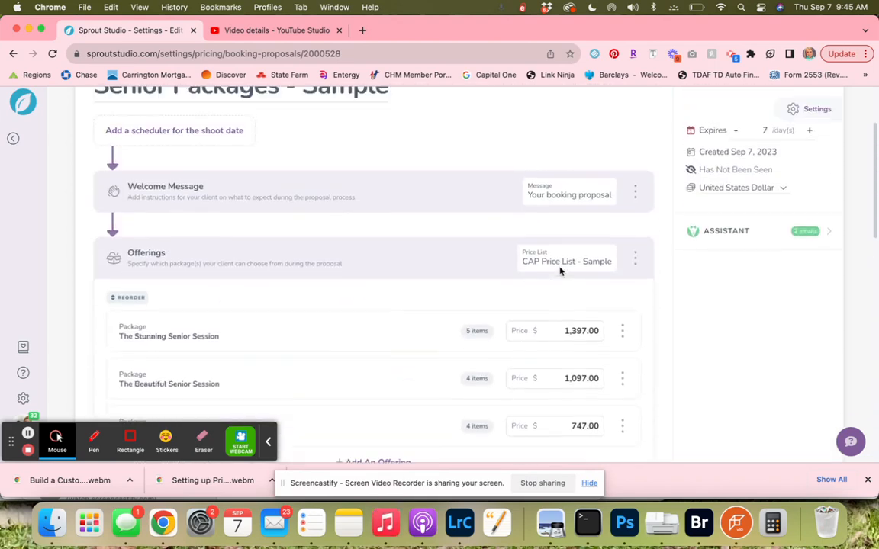
pyautogui.scroll(3, 560, 270)
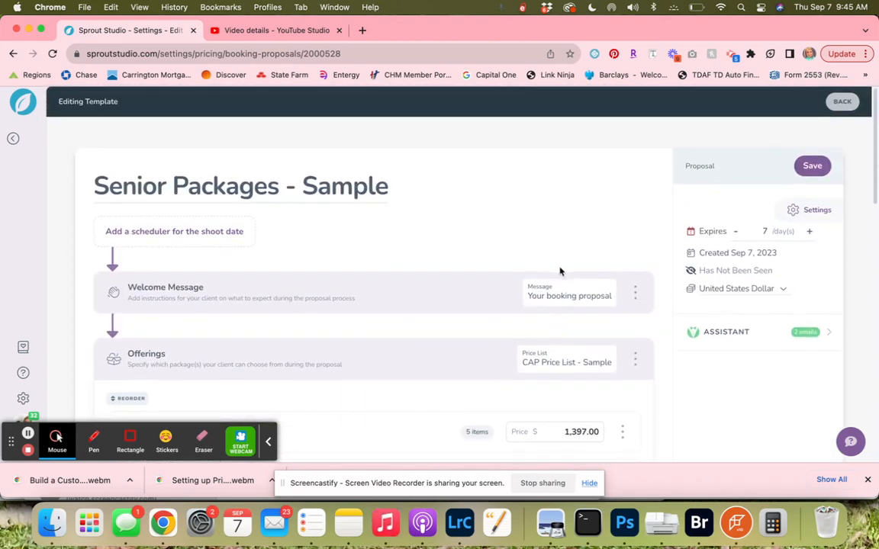
pyautogui.click(735, 233)
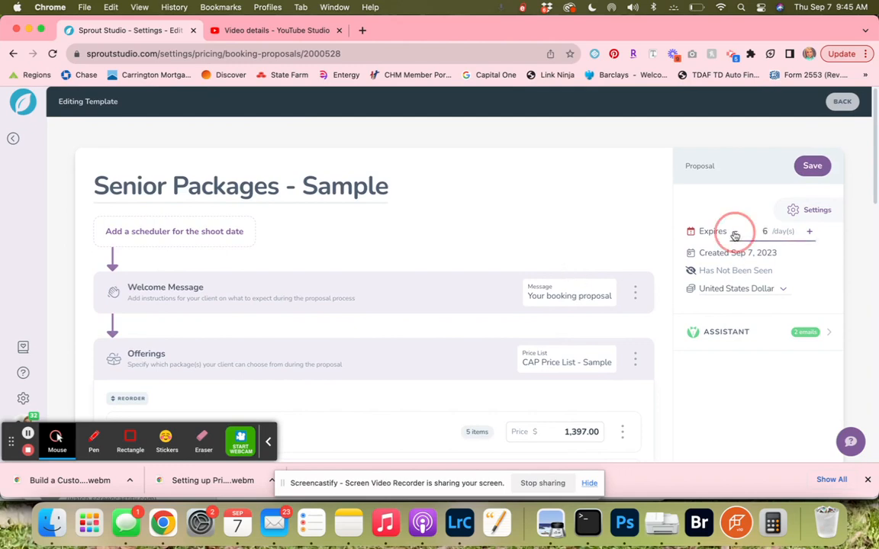
pyautogui.click(735, 233)
pyautogui.click(735, 233)
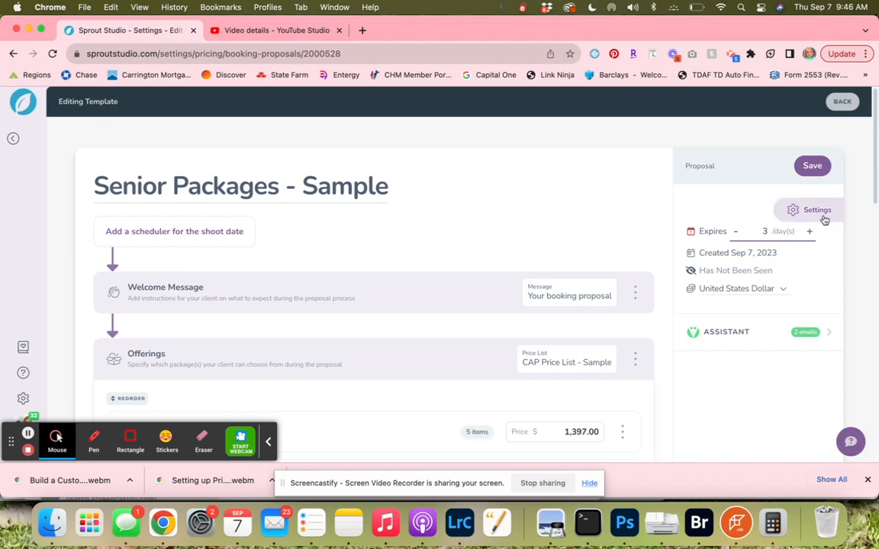
# In the proposal settings, deselect the test payment method, keeping Credit Card as the only payment method.
pyautogui.click(794, 212)
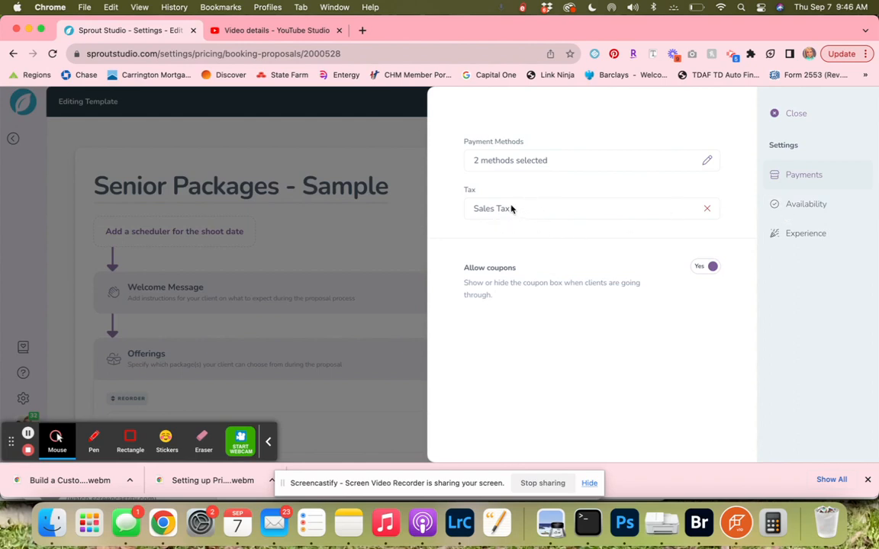
pyautogui.click(709, 161)
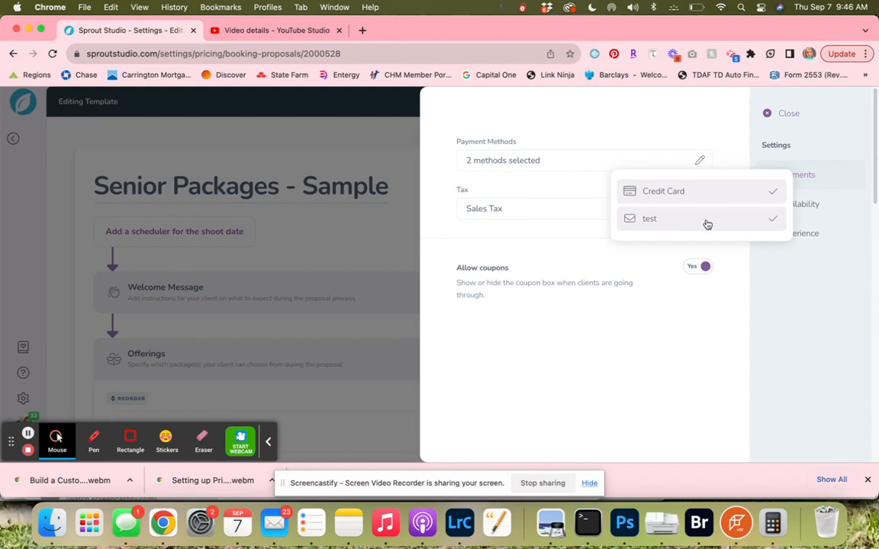
pyautogui.click(707, 223)
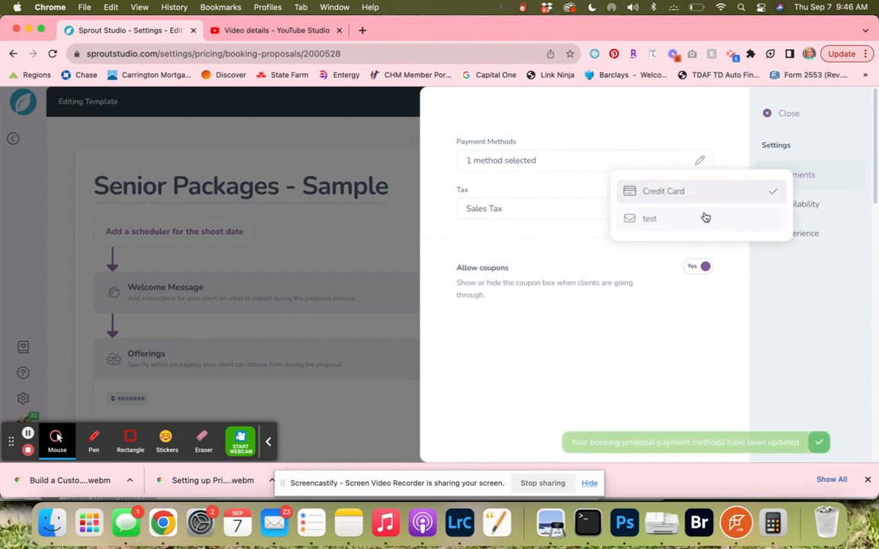
pyautogui.click(701, 165)
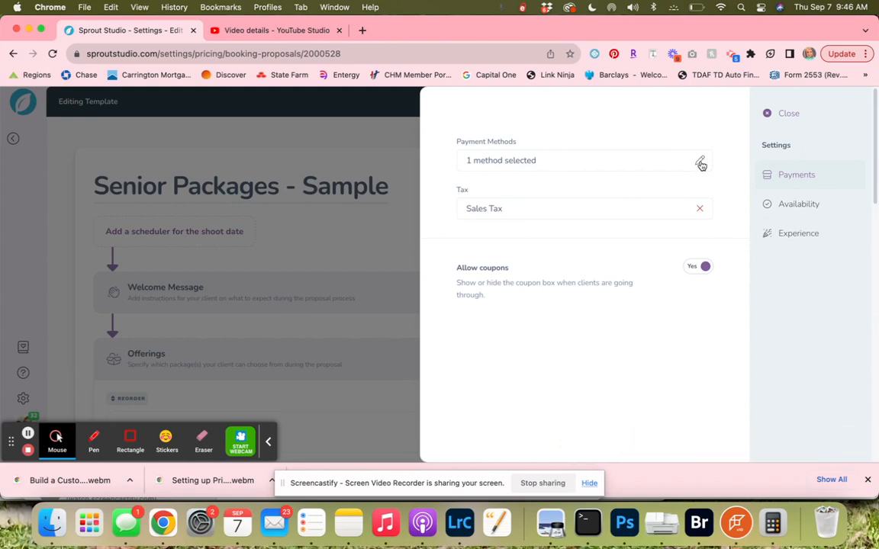
# Apply the Full Senior Workflow as the post-booking shoot workflow and turn on the email portal link.
pyautogui.click(791, 202)
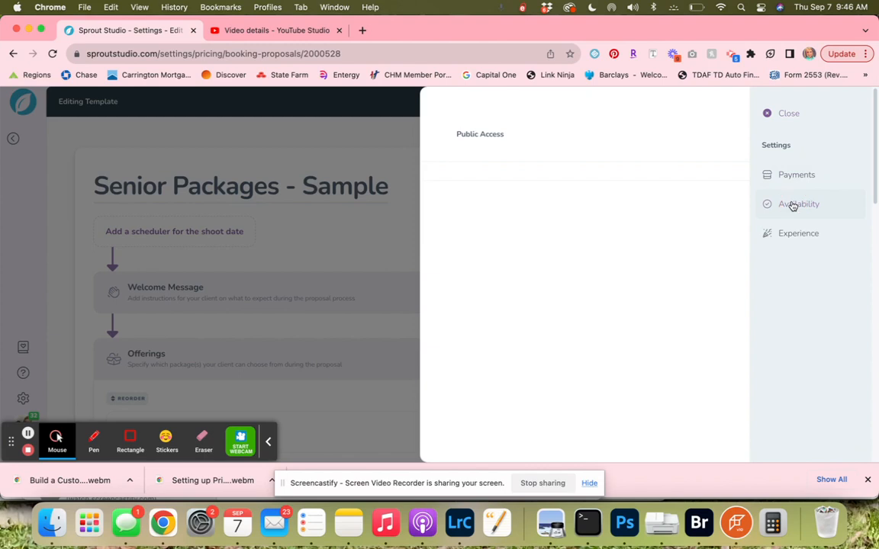
pyautogui.click(792, 241)
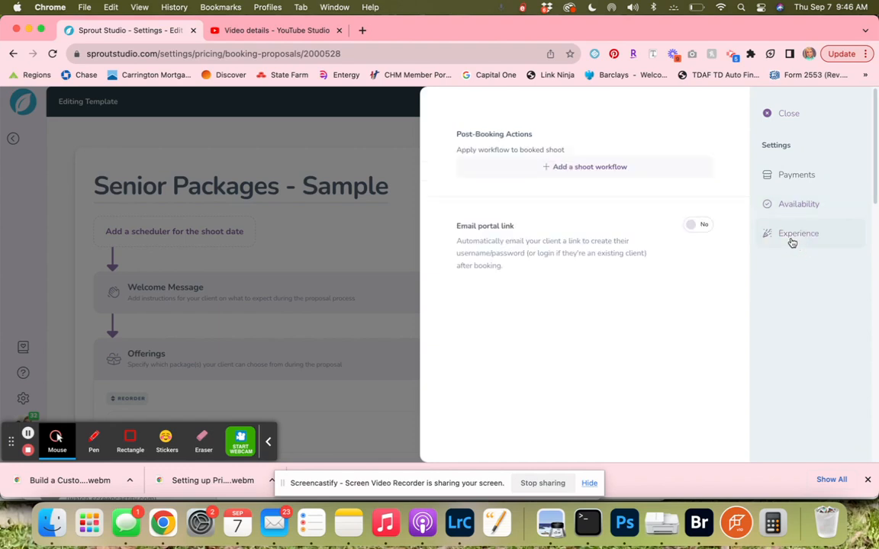
pyautogui.click(596, 169)
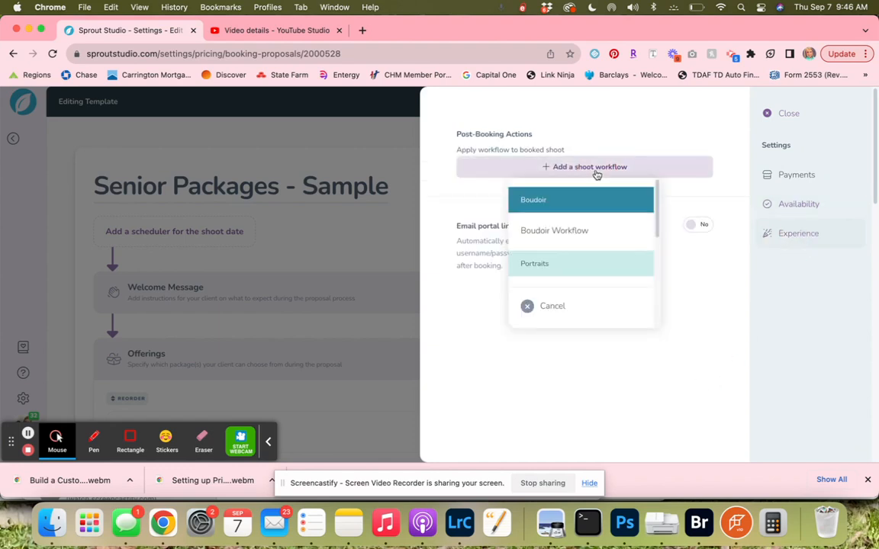
pyautogui.scroll(-2, 577, 246)
pyautogui.scroll(-5, 575, 246)
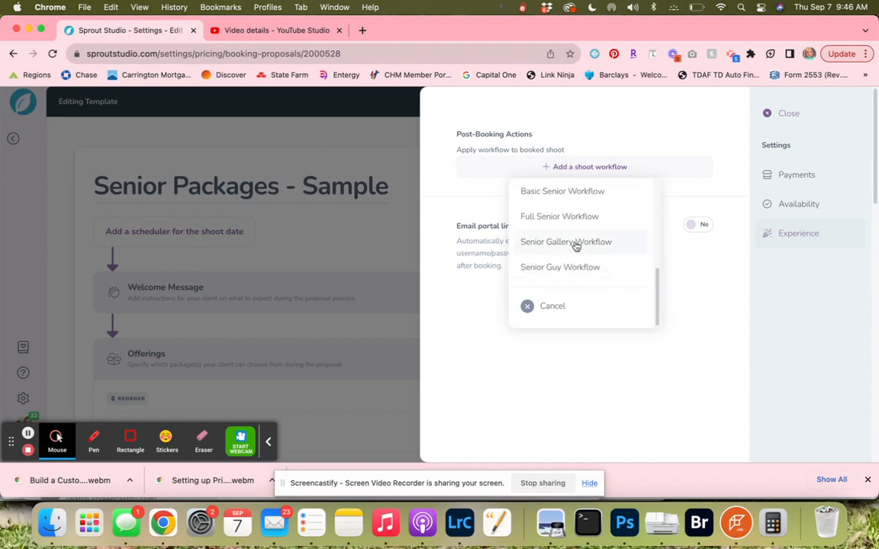
pyautogui.click(570, 227)
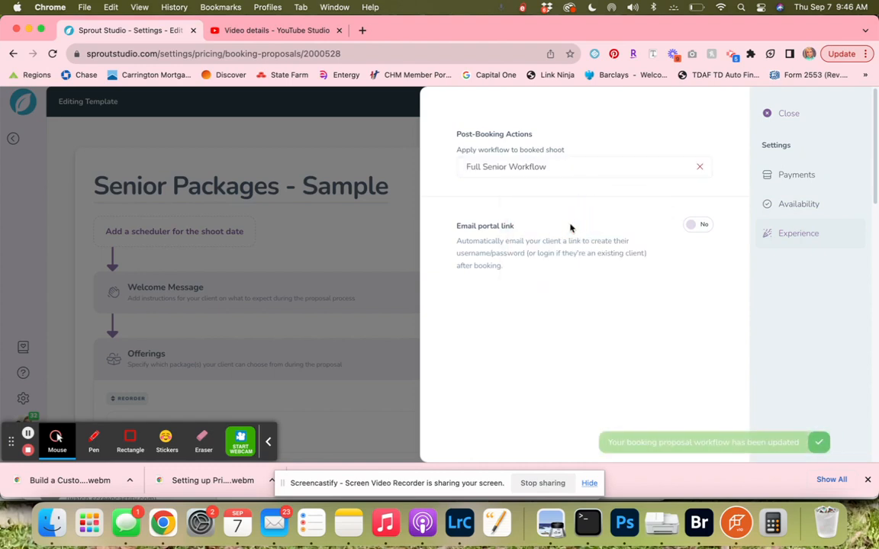
pyautogui.click(695, 227)
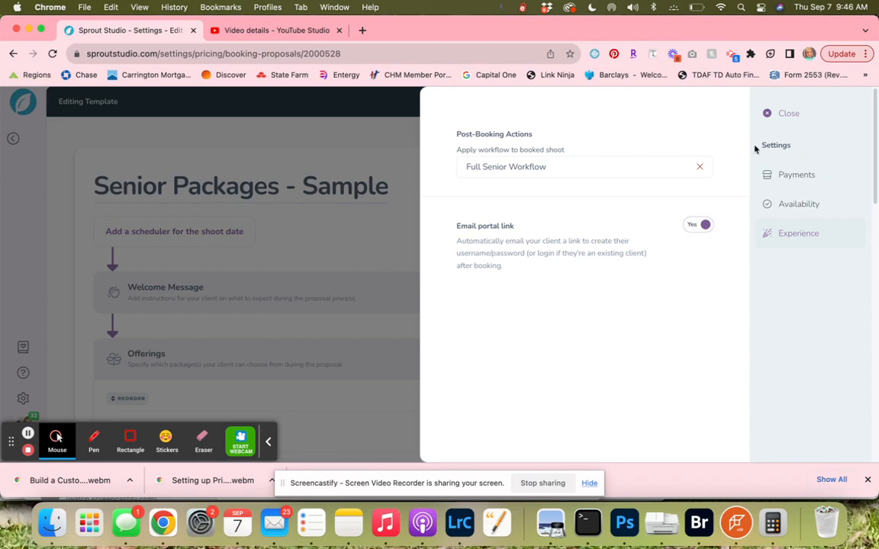
pyautogui.click(780, 114)
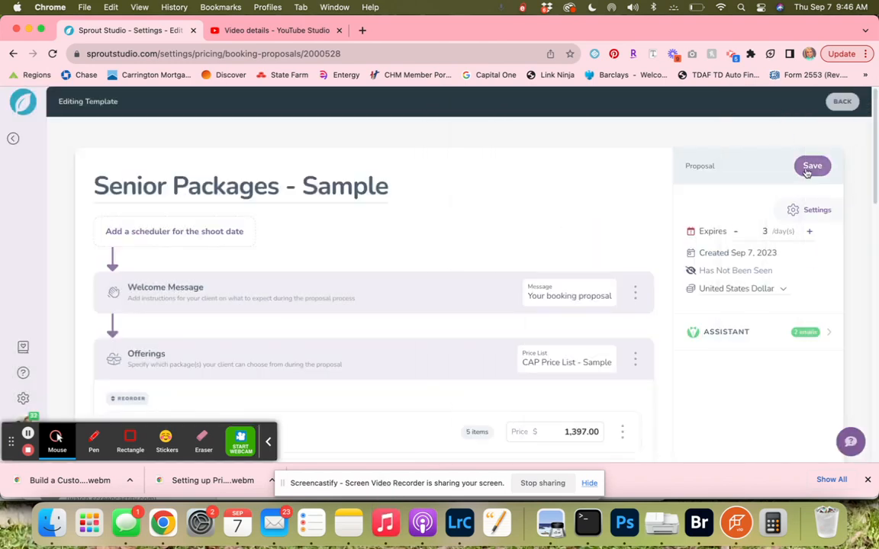
# Save the template and open the senior lead from the leads list.
pyautogui.click(810, 168)
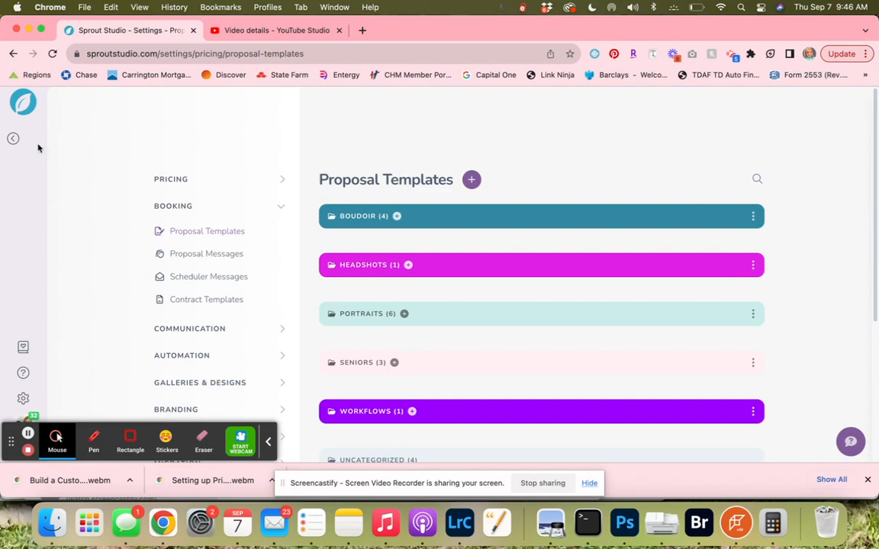
pyautogui.click(14, 139)
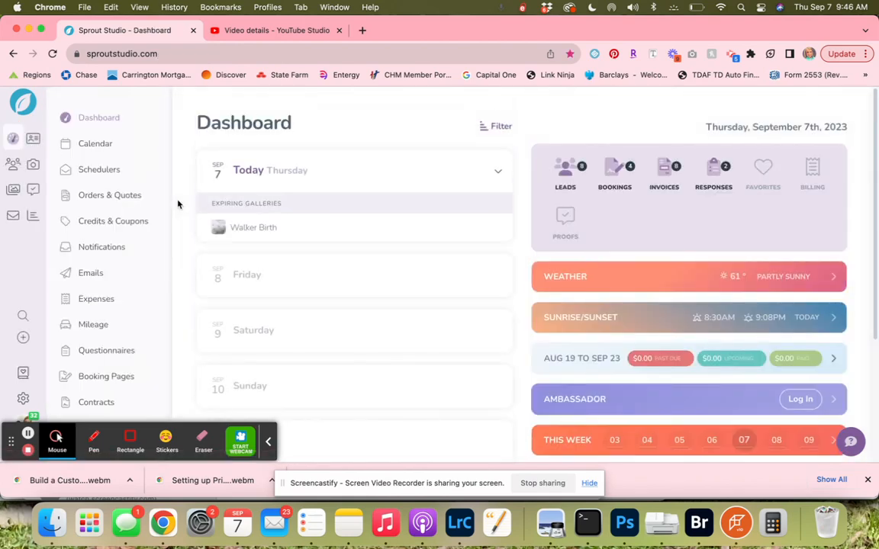
pyautogui.click(12, 165)
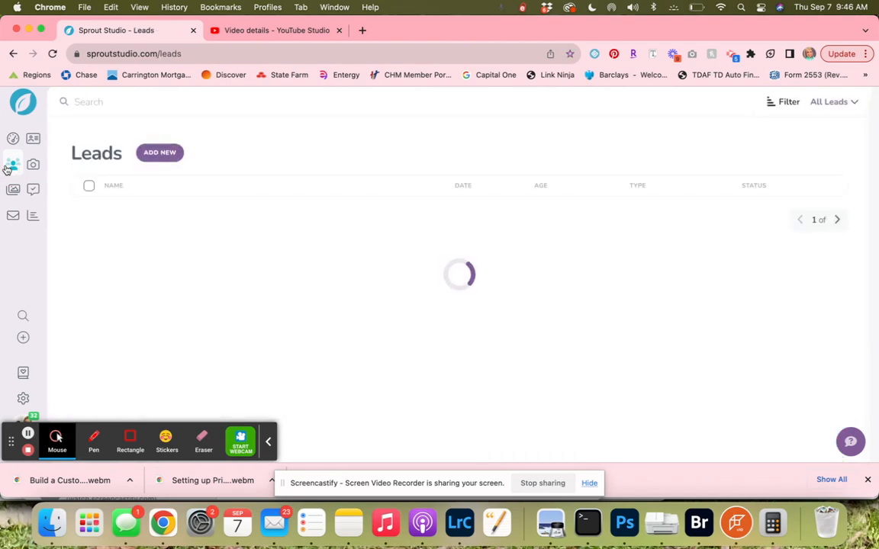
pyautogui.click(114, 215)
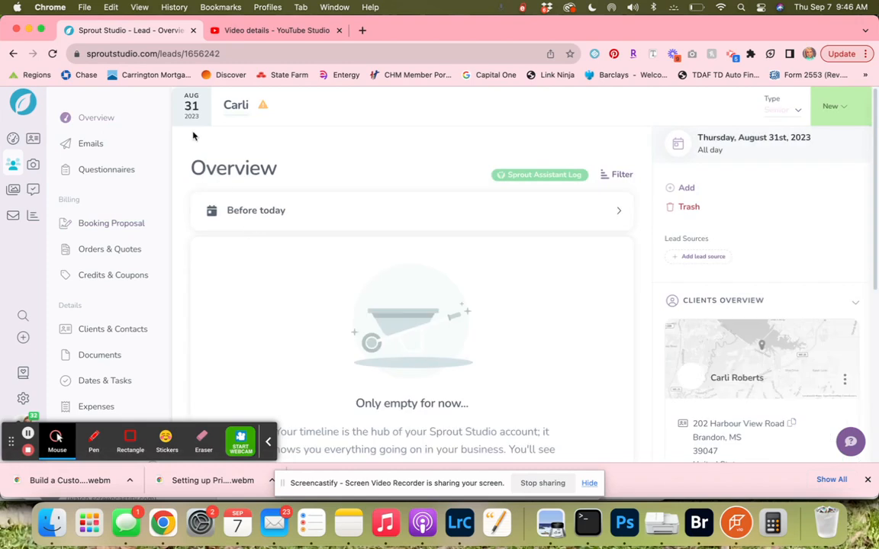
# Rename the lead by appending Senior Session to the client's first name.
pyautogui.doubleClick(243, 106)
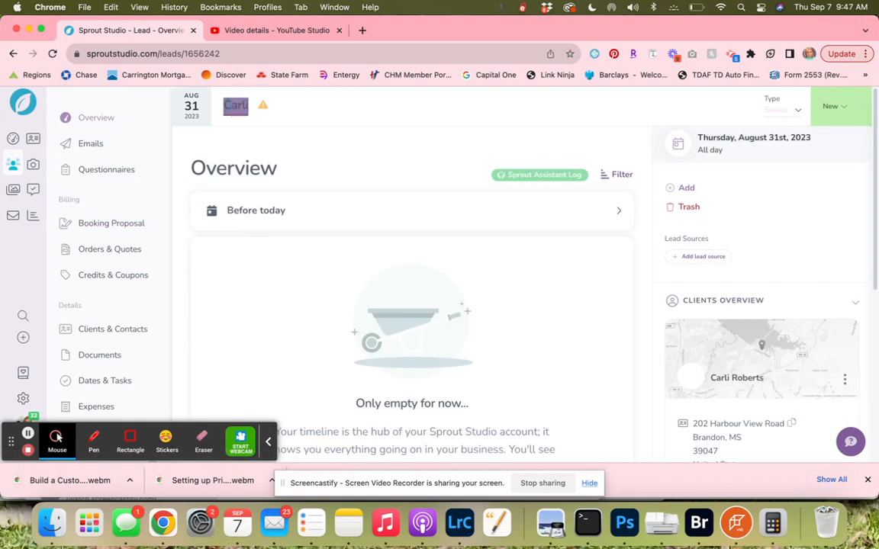
pyautogui.write('Senior')
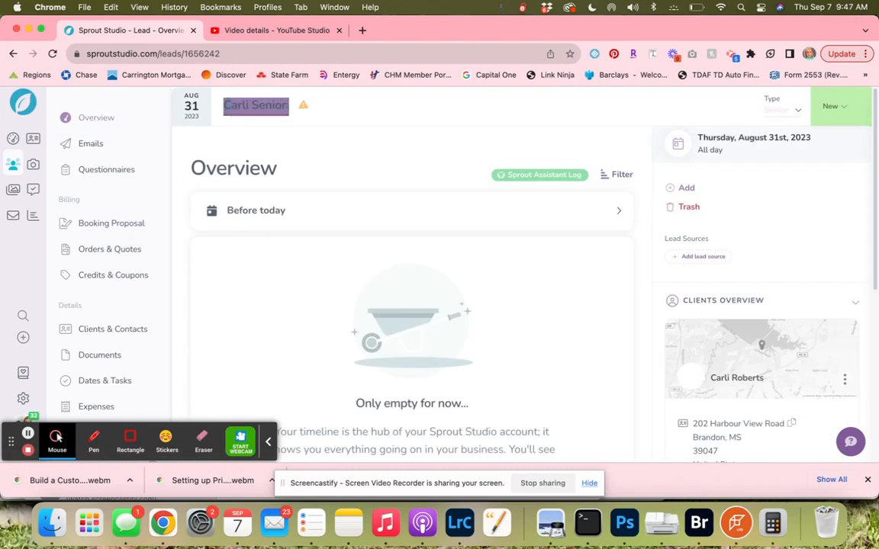
pyautogui.write(' Session')
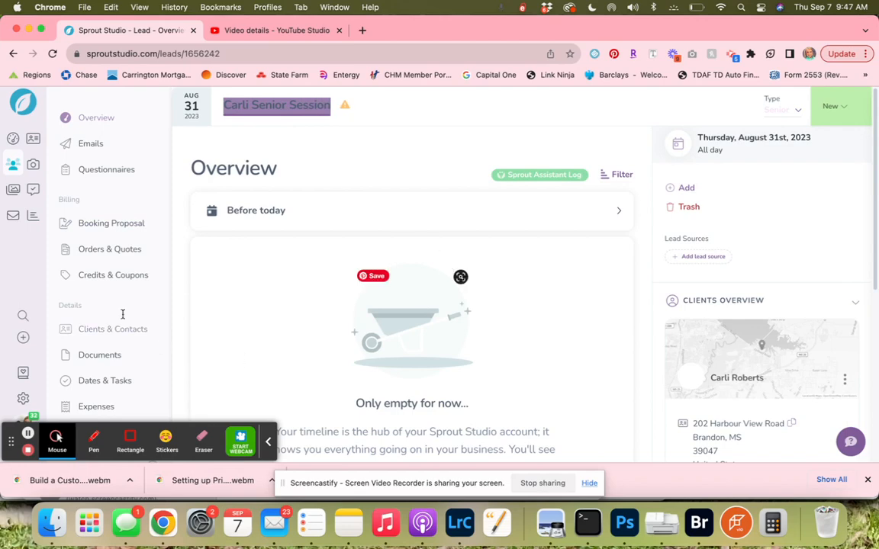
# Open the lead's booking proposal and unpublish it.
pyautogui.click(107, 223)
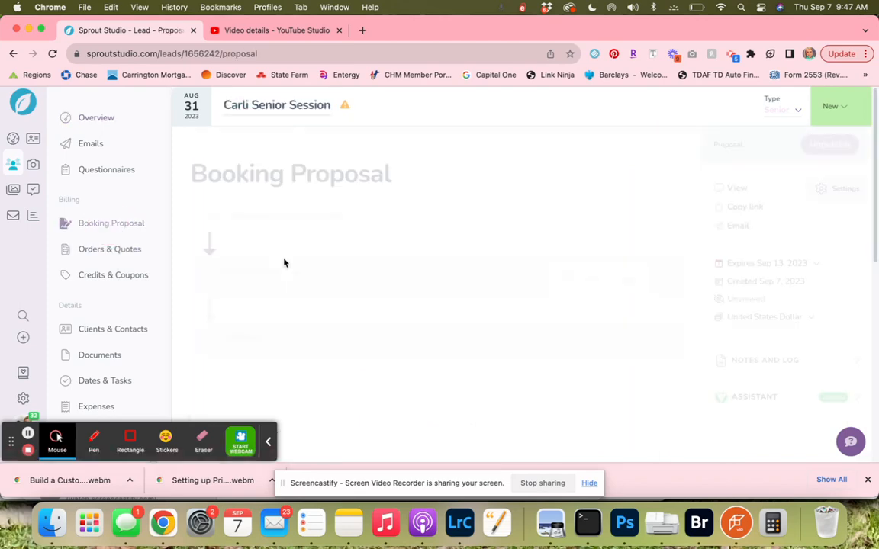
pyautogui.scroll(-1, 618, 305)
pyautogui.scroll(-1, 636, 303)
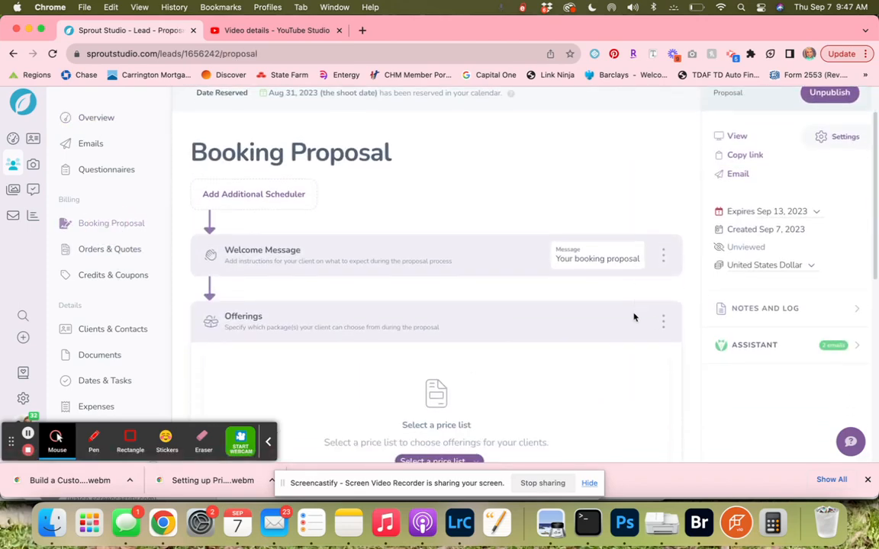
pyautogui.click(806, 94)
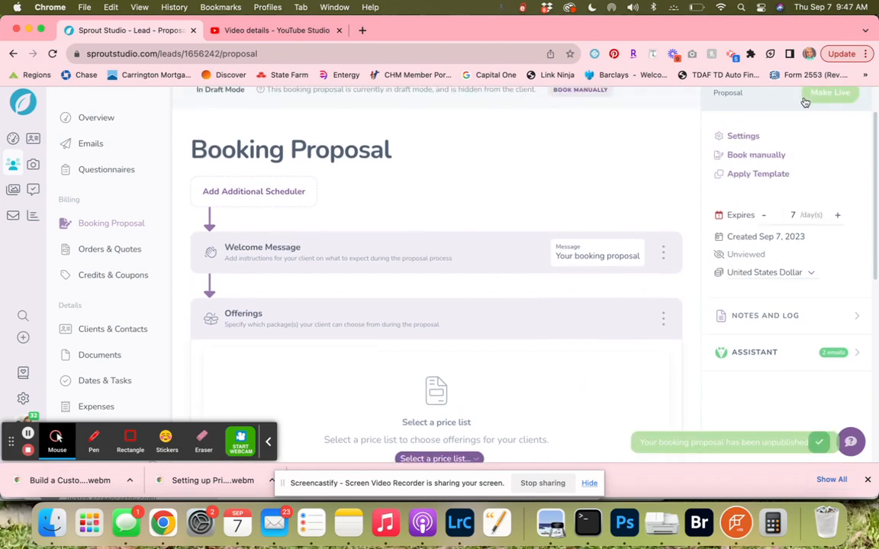
# Swap the price list of the proposal's offerings.
pyautogui.click(663, 323)
pyautogui.click(641, 405)
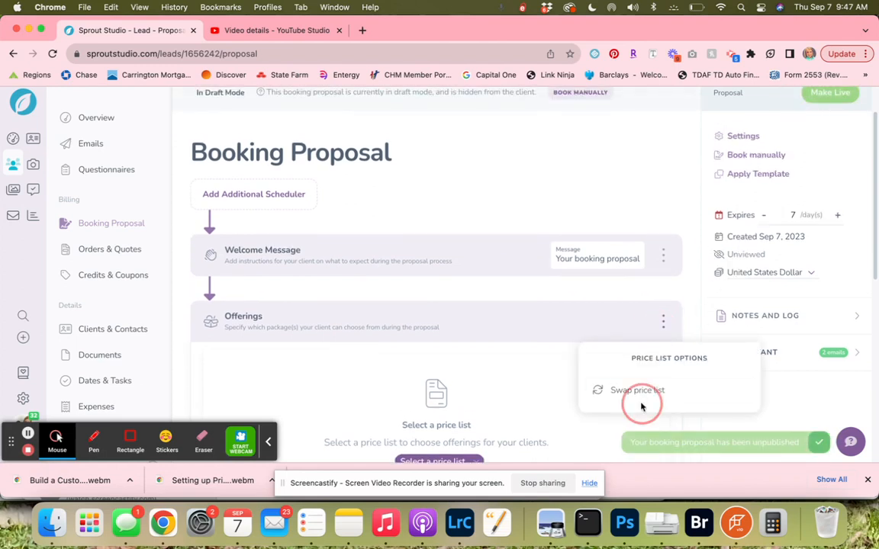
pyautogui.scroll(-3, 608, 193)
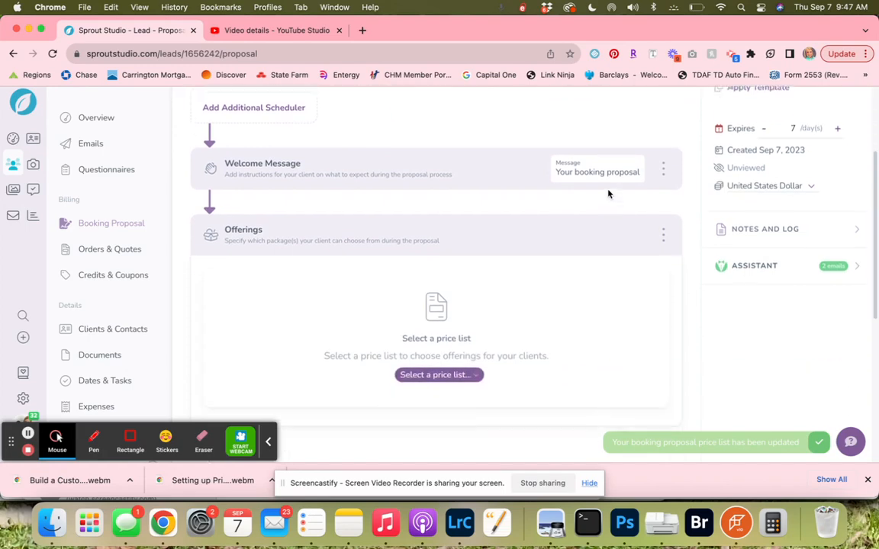
pyautogui.scroll(3, 687, 195)
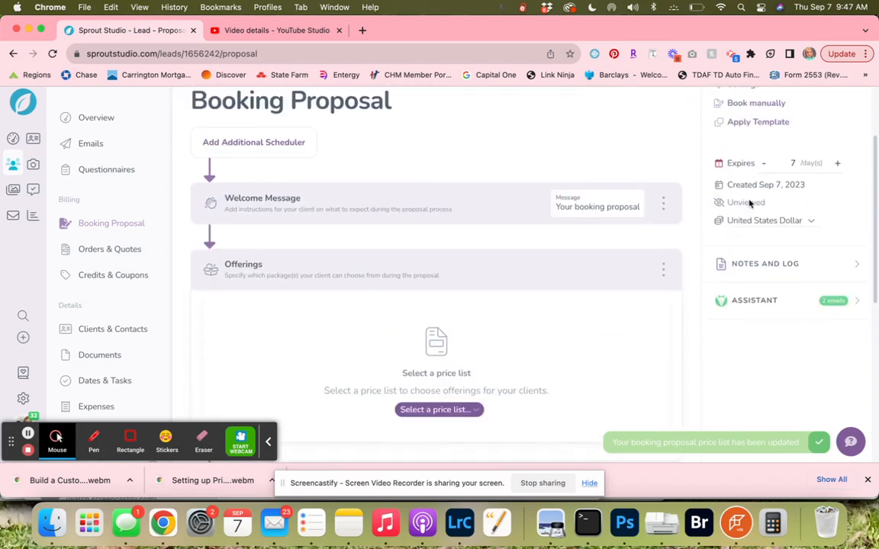
# Apply the Sample proposal template to the booking proposal, overwriting its settings.
pyautogui.click(745, 157)
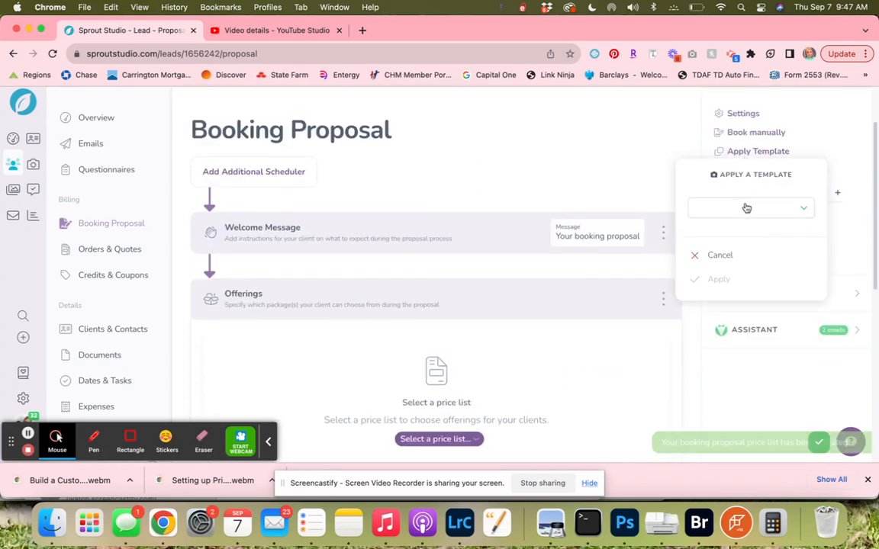
pyautogui.click(746, 207)
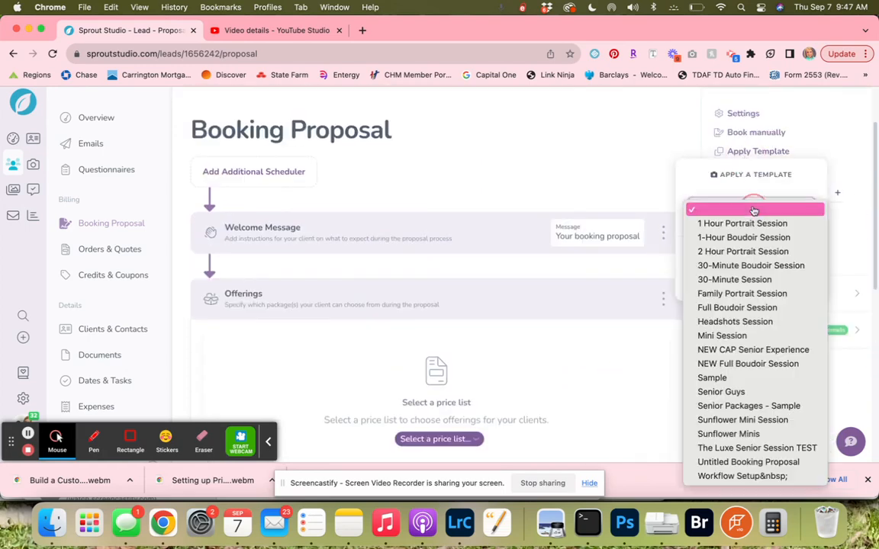
pyautogui.click(731, 378)
pyautogui.click(720, 281)
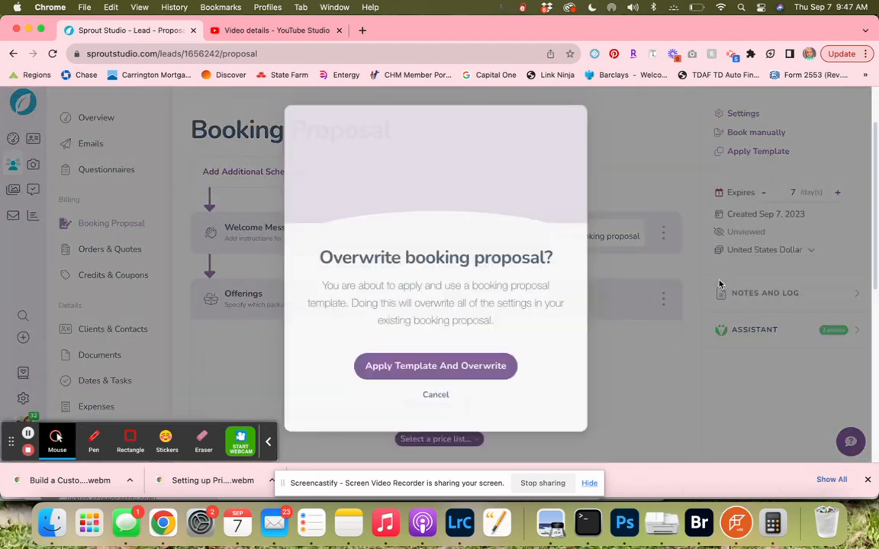
pyautogui.click(431, 364)
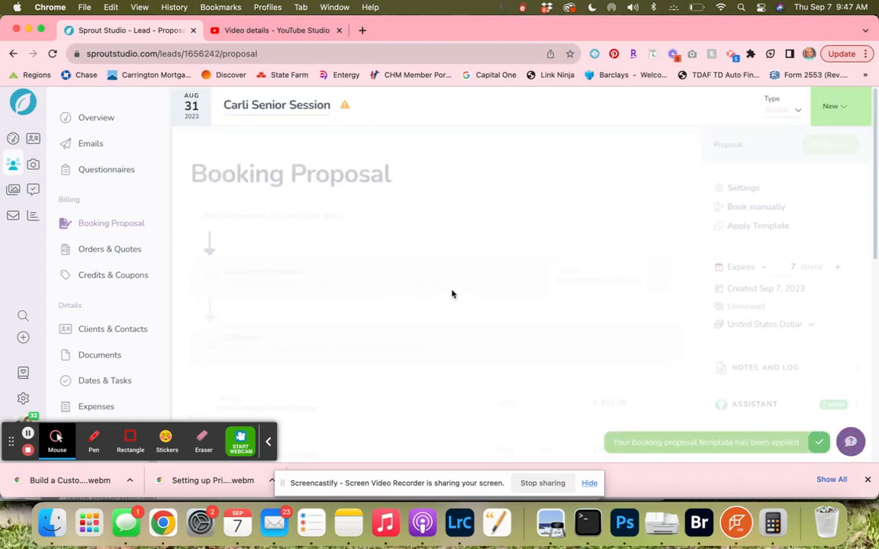
pyautogui.scroll(-8, 452, 293)
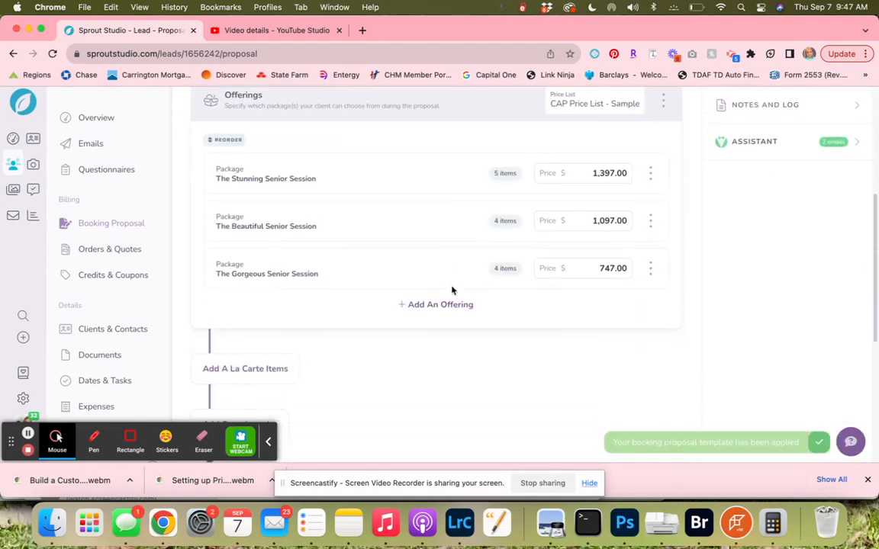
pyautogui.scroll(5, 452, 290)
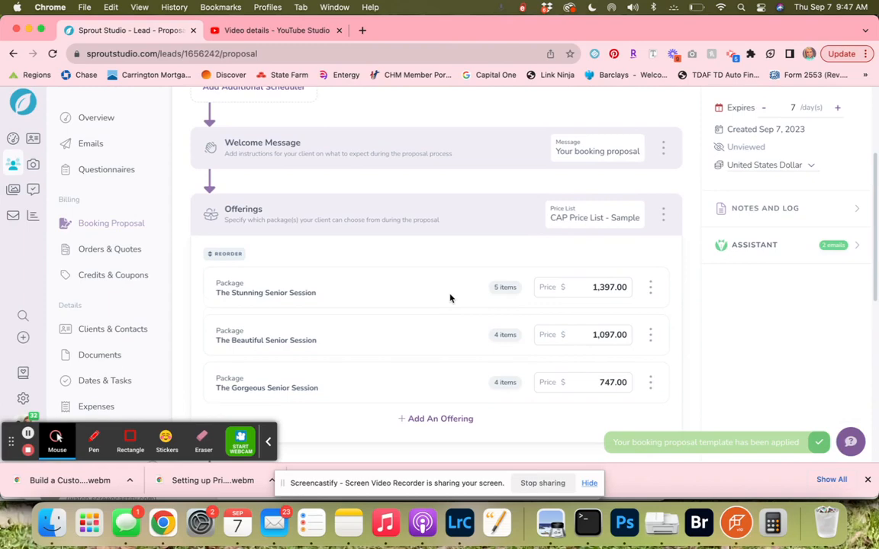
pyautogui.scroll(-8, 451, 298)
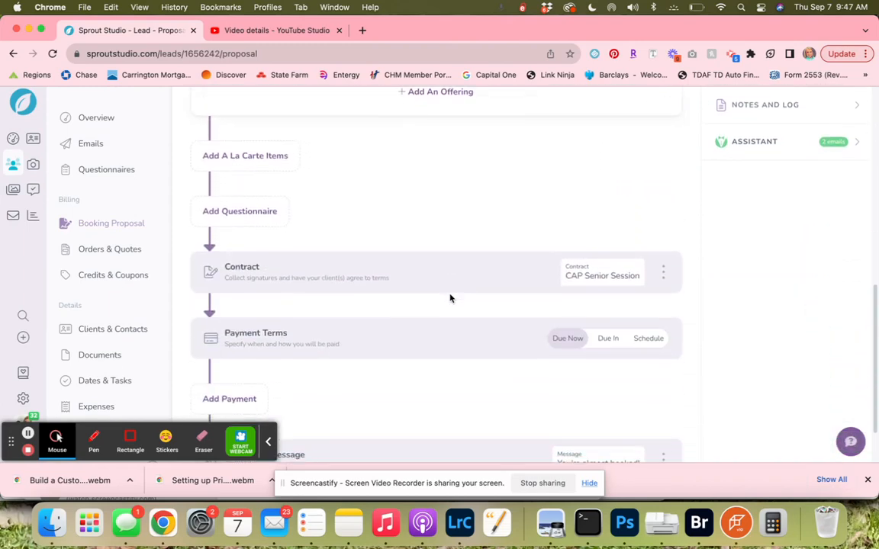
pyautogui.scroll(10, 451, 298)
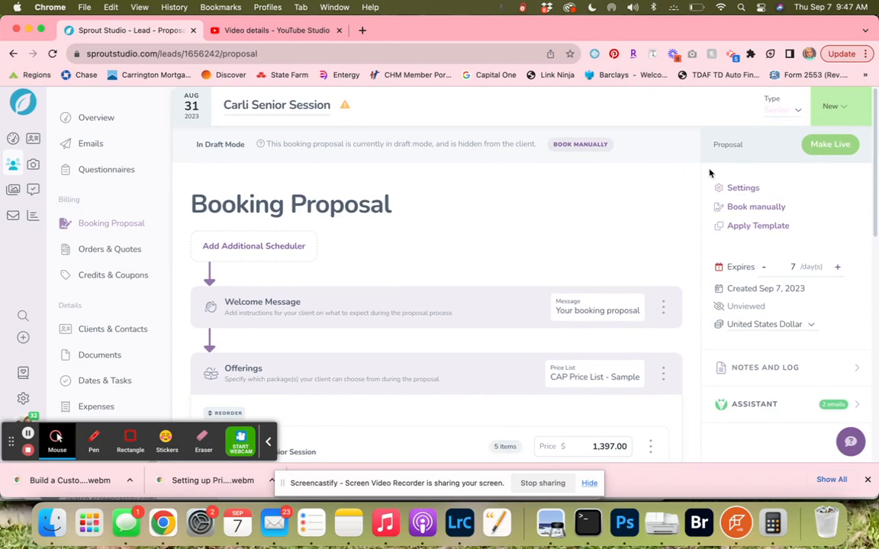
# Apply the Senior Packages - Sample template to the booking proposal, overwriting its settings.
pyautogui.click(757, 226)
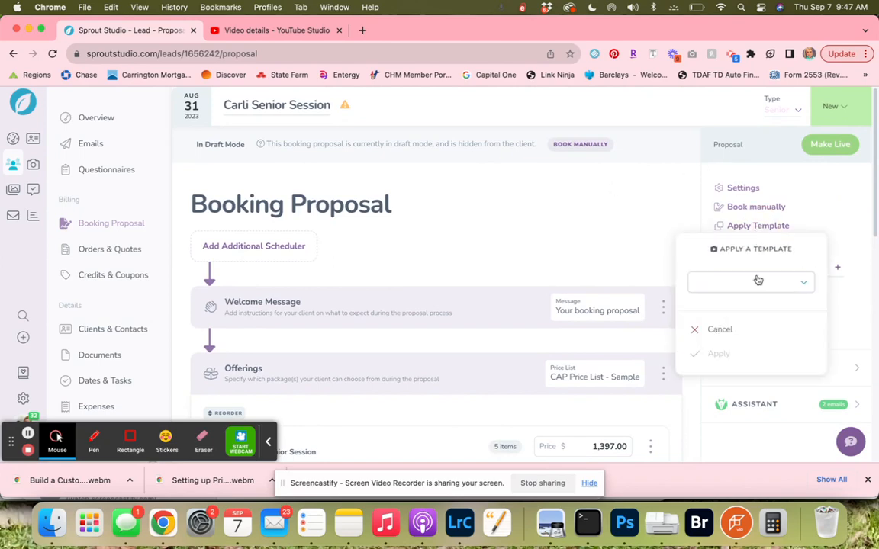
pyautogui.click(757, 280)
pyautogui.scroll(-3, 752, 312)
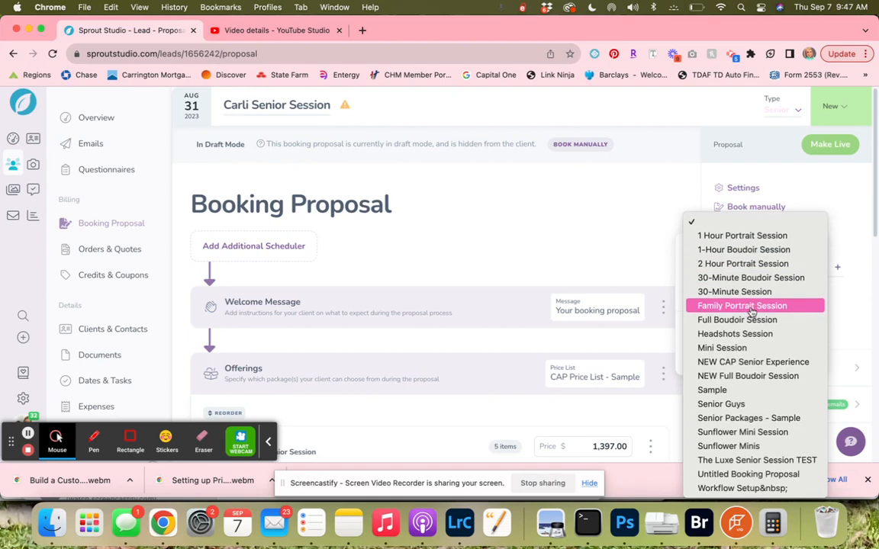
pyautogui.click(748, 419)
pyautogui.click(742, 355)
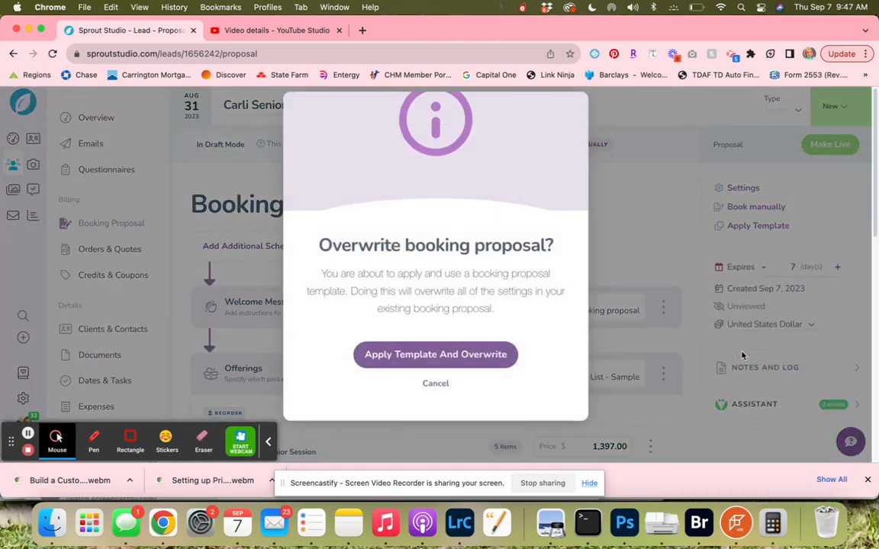
pyautogui.click(505, 352)
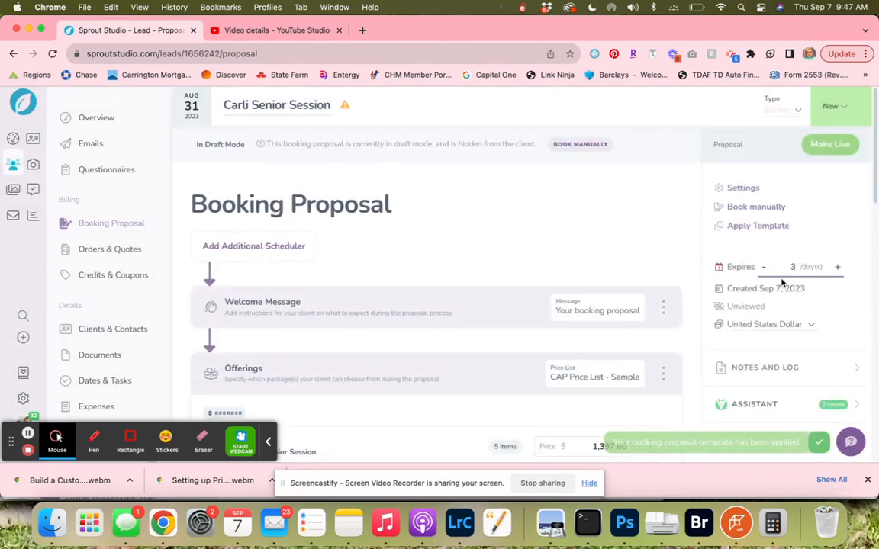
pyautogui.scroll(-10, 503, 313)
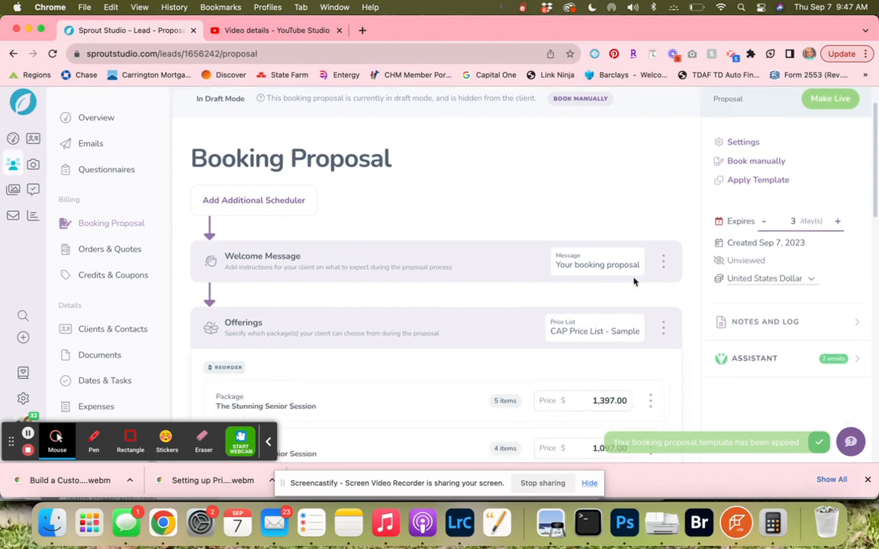
pyautogui.scroll(-10, 455, 294)
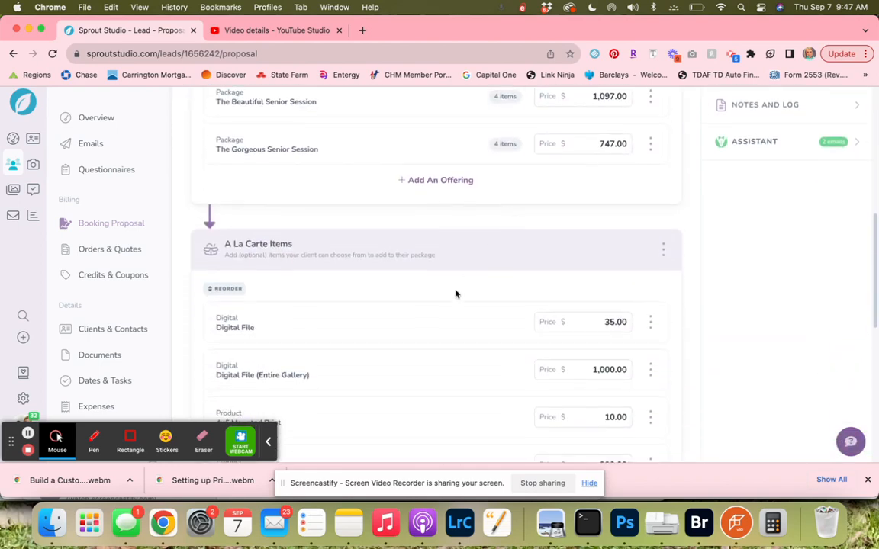
pyautogui.scroll(-1, 371, 291)
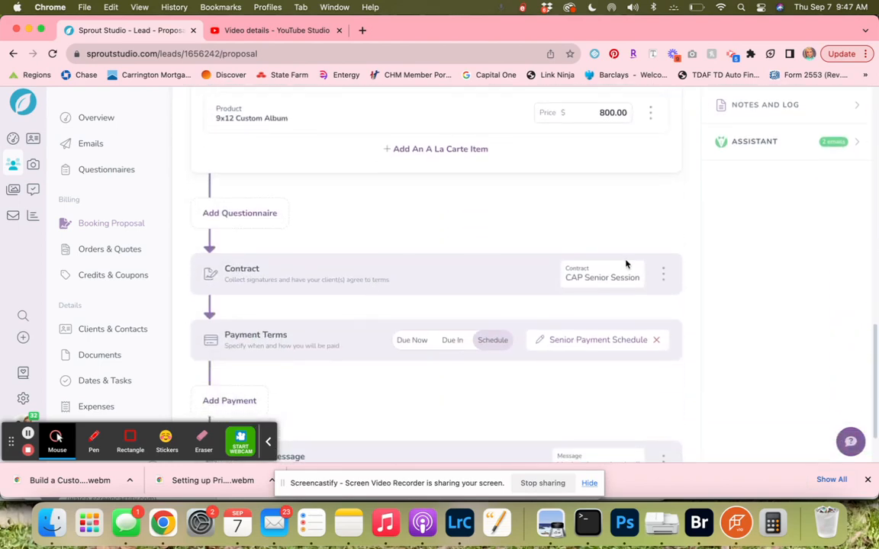
pyautogui.scroll(-2, 622, 371)
pyautogui.scroll(20, 622, 371)
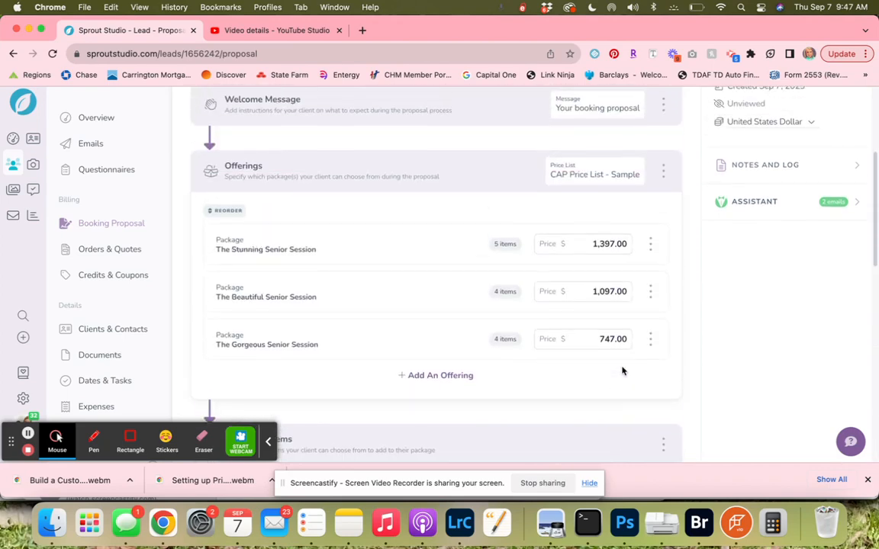
# Make the booking proposal live and skip writing the email to the client.
pyautogui.click(839, 145)
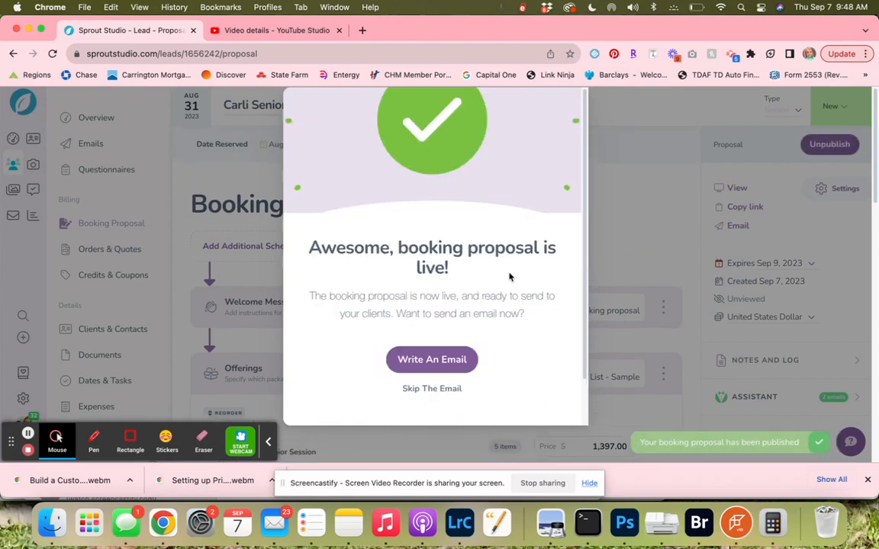
pyautogui.click(445, 391)
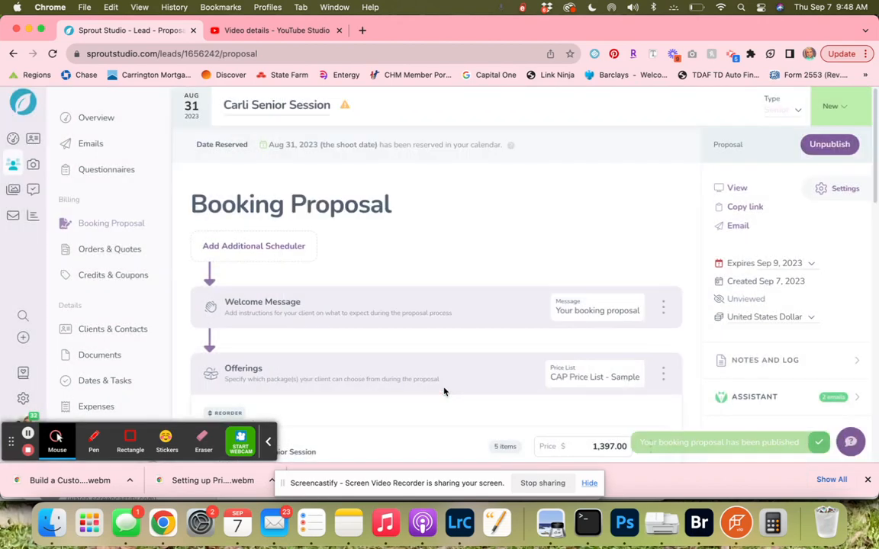
# View the live proposal as the client and get started to review the package options.
pyautogui.click(734, 189)
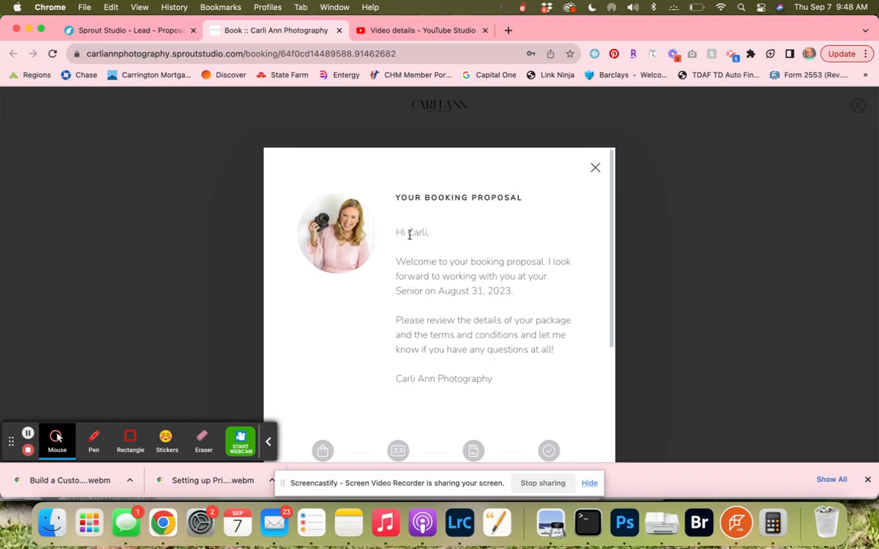
pyautogui.scroll(-5, 494, 334)
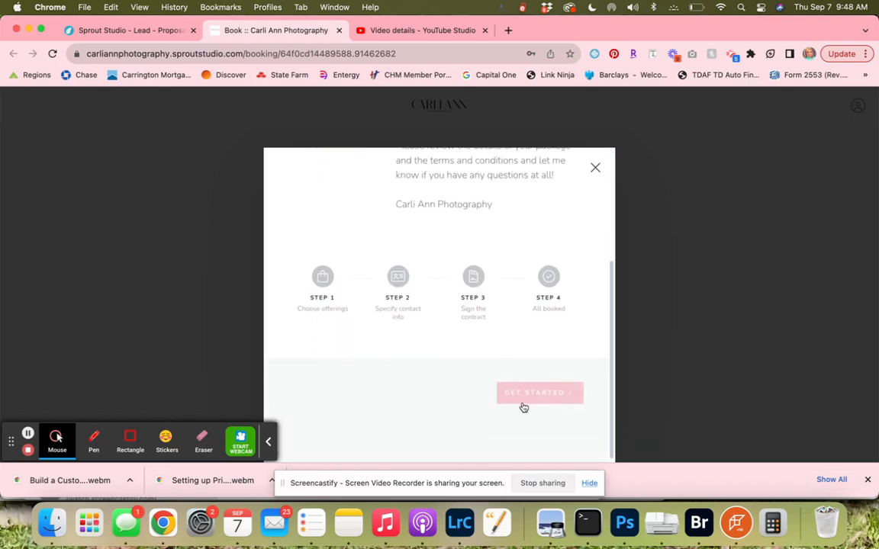
pyautogui.click(524, 398)
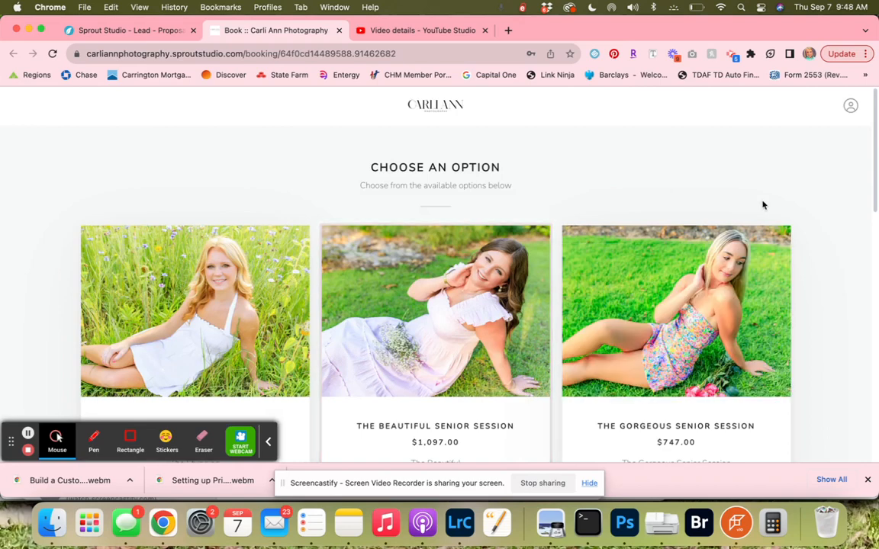
pyautogui.scroll(-3, 819, 256)
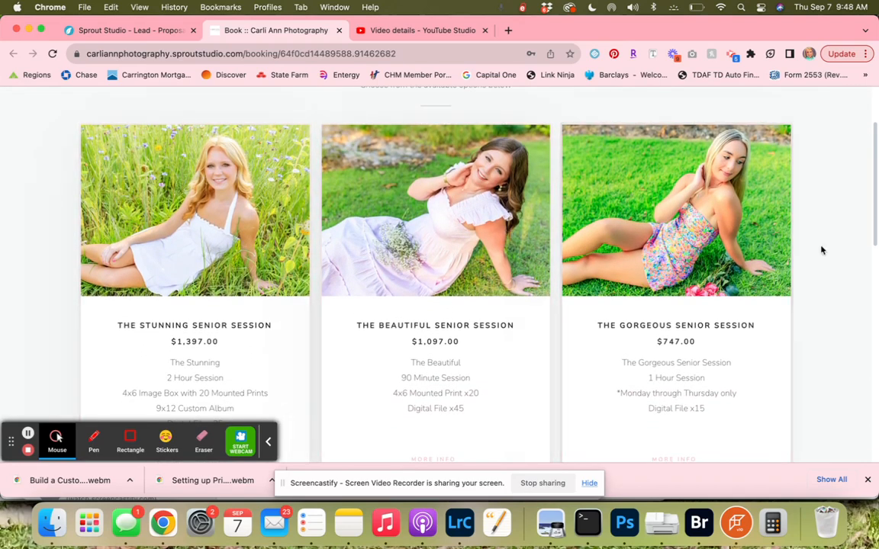
# Scroll through the proposal's session packages, additional options and payment schedule to review them as the client.
pyautogui.scroll(-2, 822, 250)
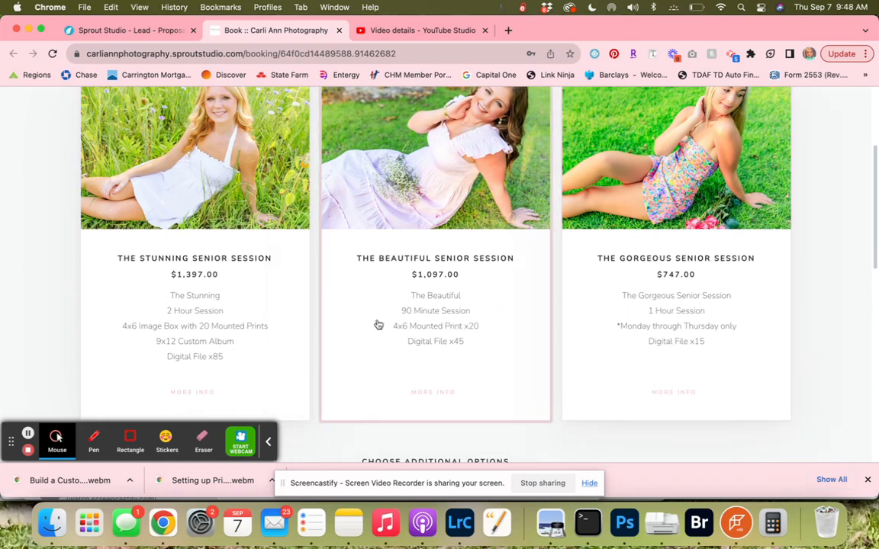
pyautogui.scroll(-6, 238, 355)
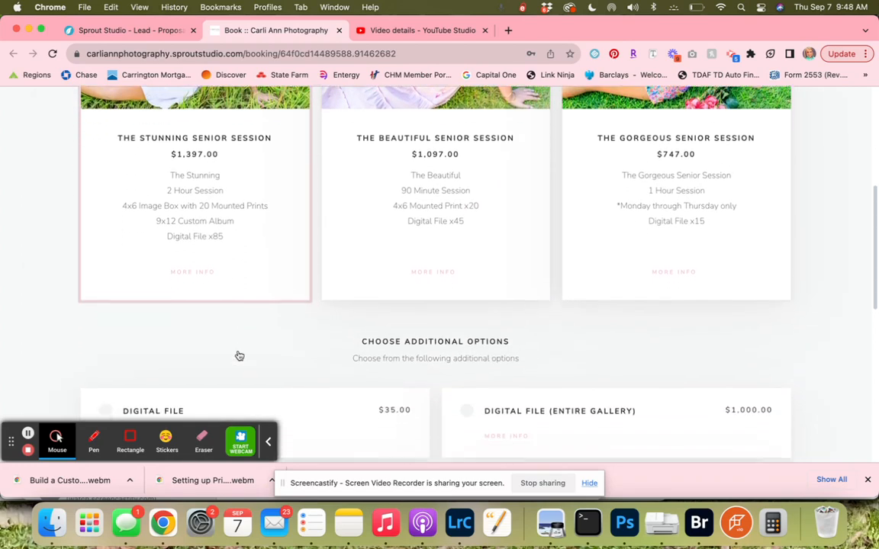
pyautogui.scroll(-2, 237, 355)
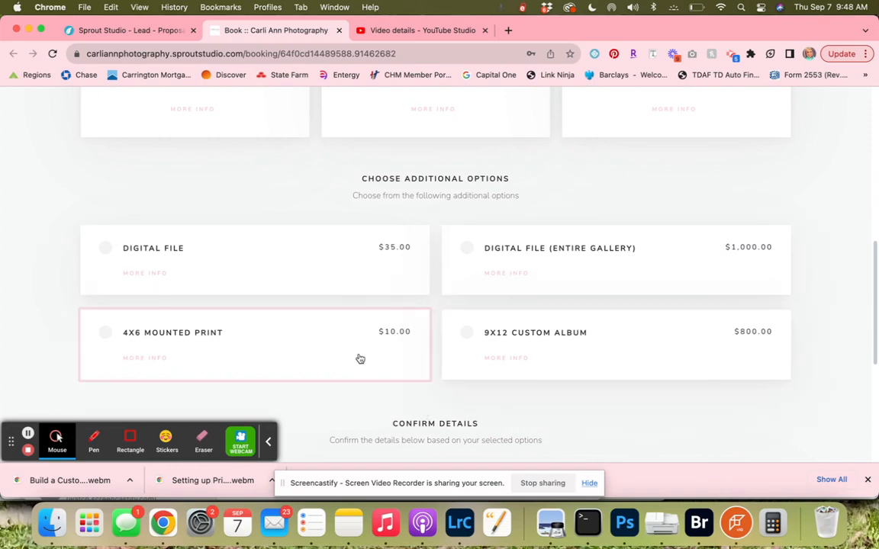
pyautogui.scroll(-5, 475, 330)
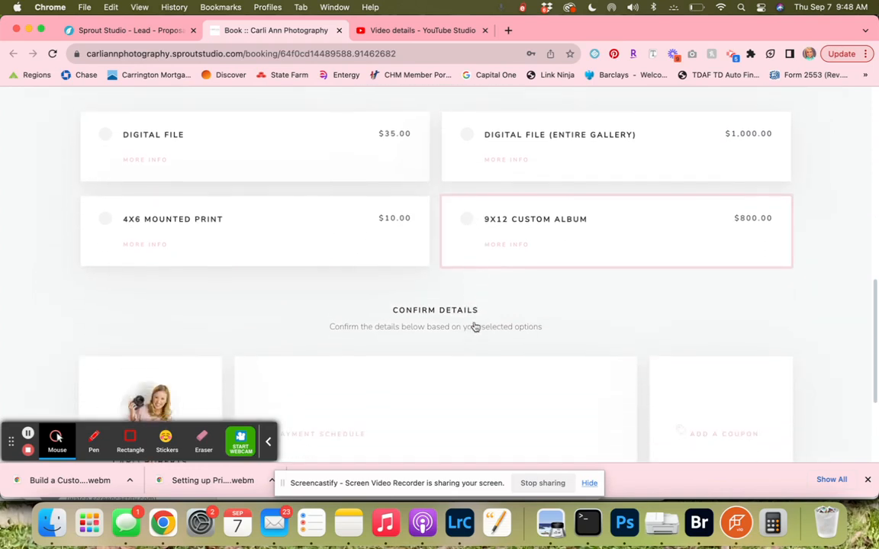
pyautogui.scroll(10, 474, 326)
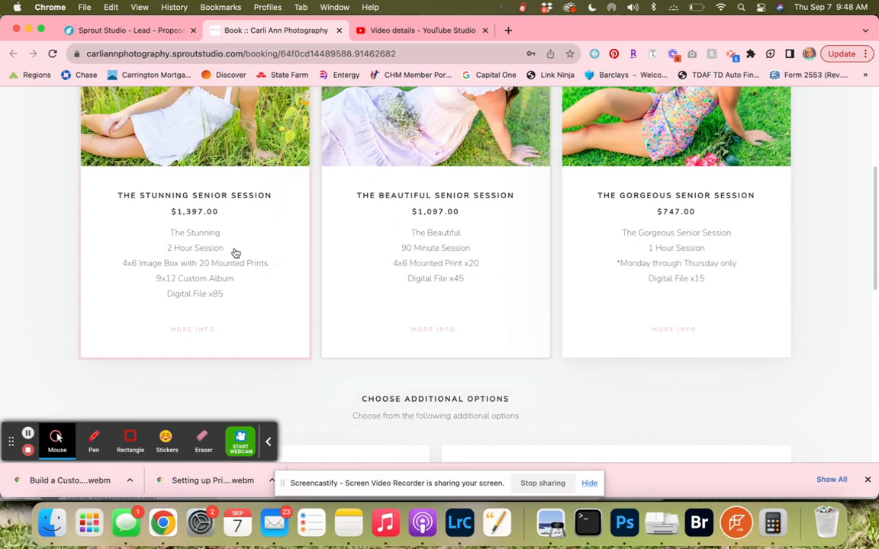
pyautogui.scroll(-13, 304, 270)
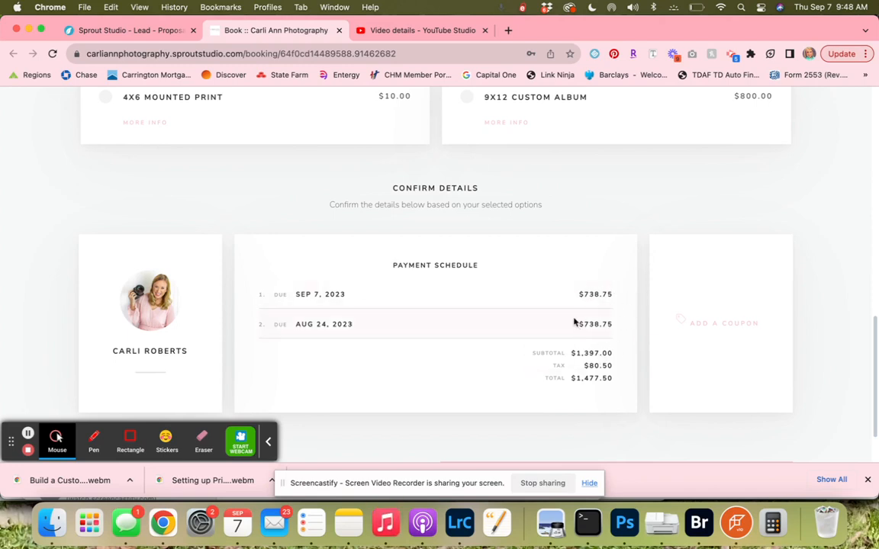
pyautogui.scroll(5, 547, 313)
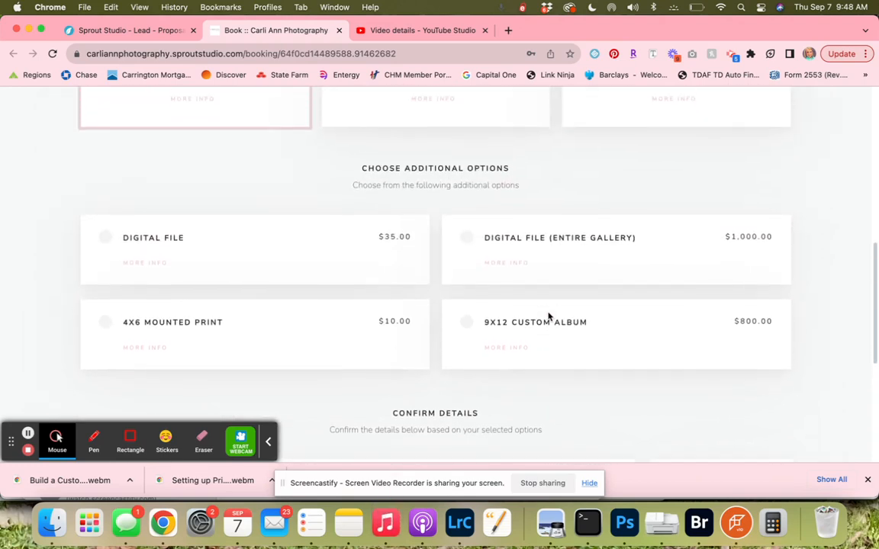
pyautogui.scroll(4, 547, 315)
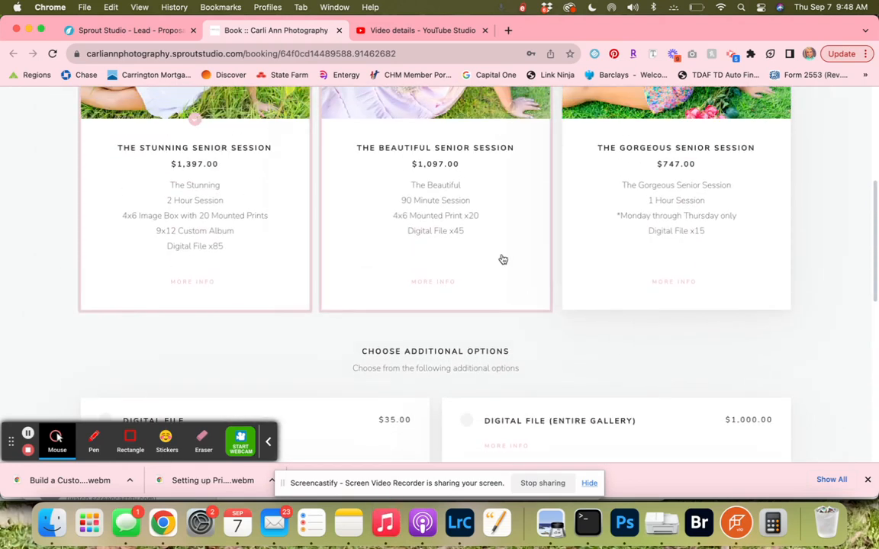
# Try The Beautiful Senior Session package, then select The Gorgeous Senior Session package instead.
pyautogui.click(502, 259)
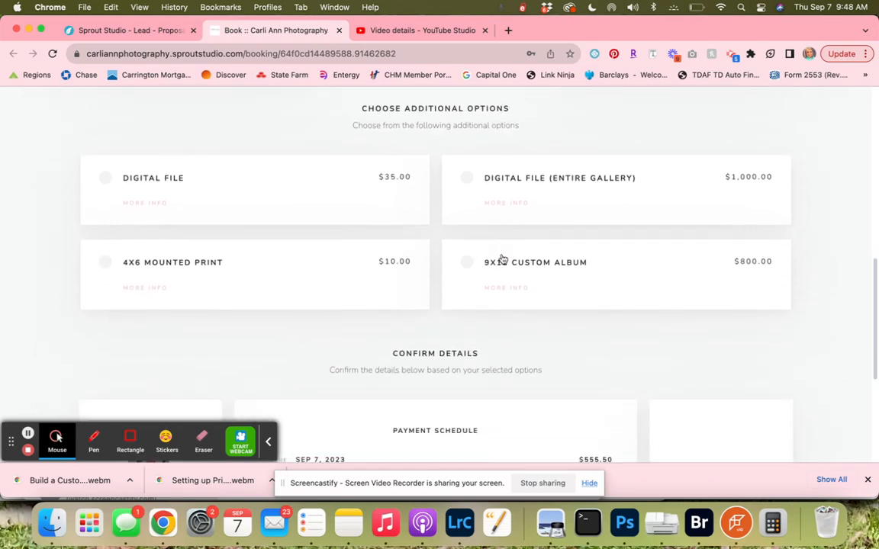
pyautogui.scroll(-3, 503, 260)
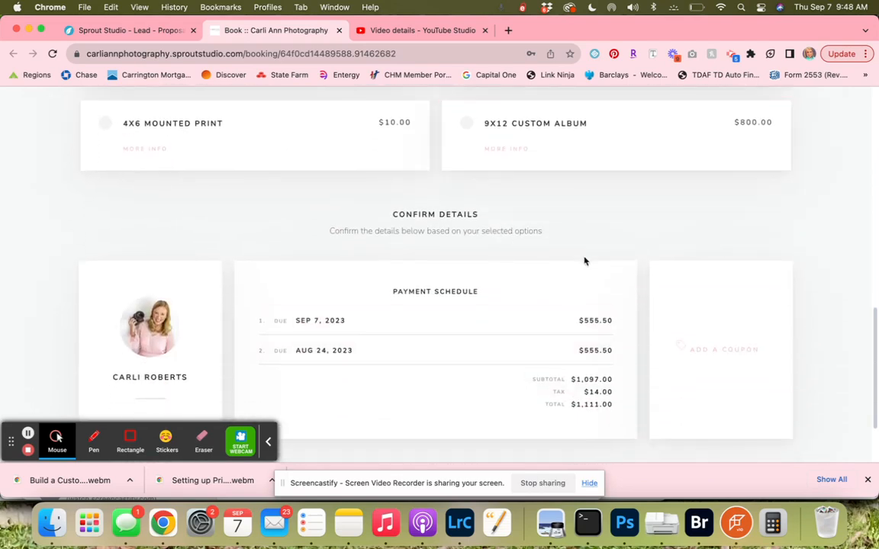
pyautogui.scroll(6, 584, 261)
pyautogui.click(616, 213)
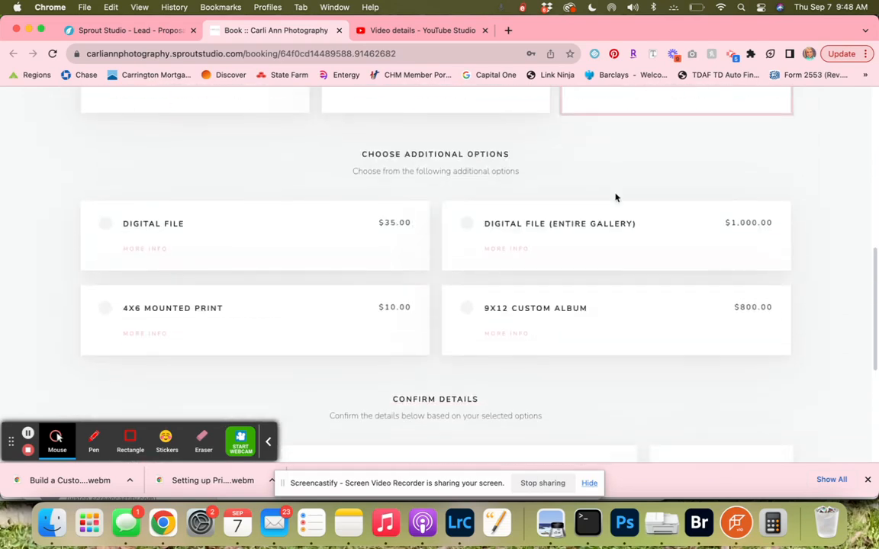
pyautogui.scroll(-3, 615, 198)
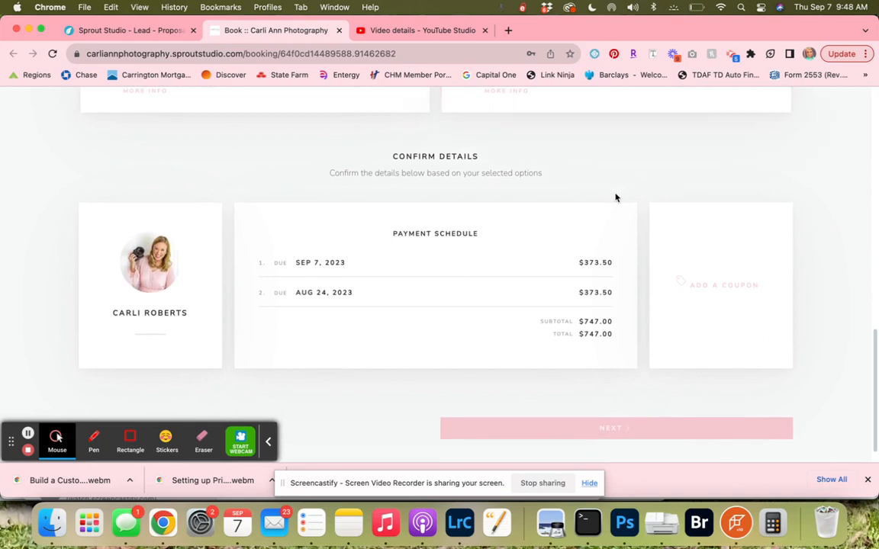
# Continue past the confirm details and client details pages, then scroll through the Senior Portrait Session Agreement.
pyautogui.click(582, 431)
pyautogui.scroll(-2, 541, 325)
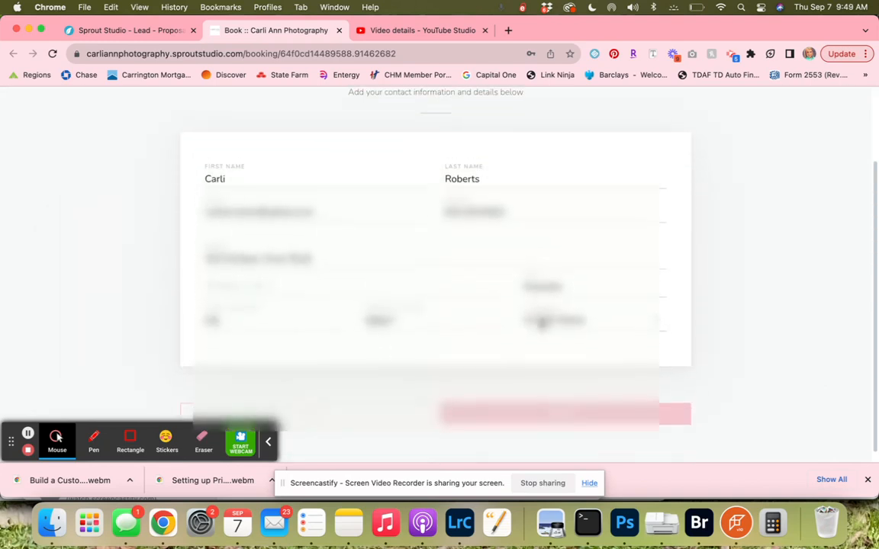
pyautogui.click(555, 413)
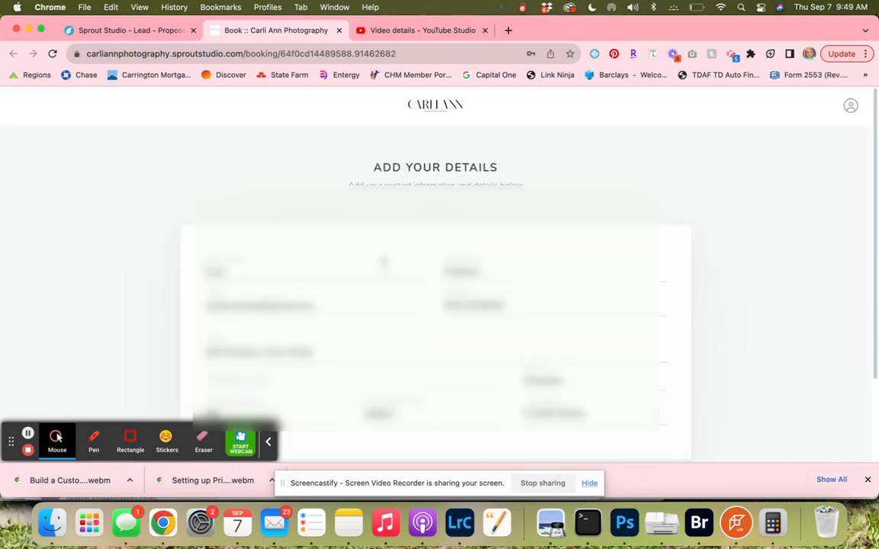
pyautogui.scroll(-5, 396, 267)
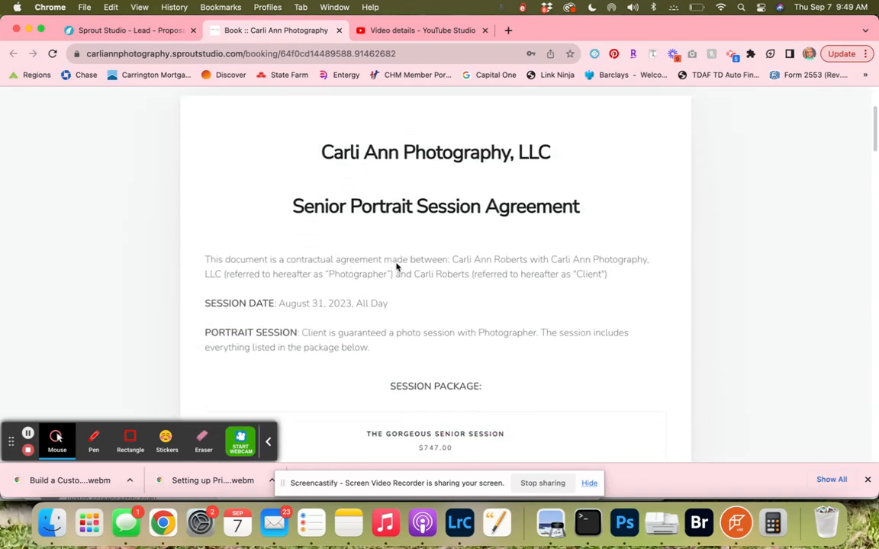
pyautogui.scroll(-10, 396, 267)
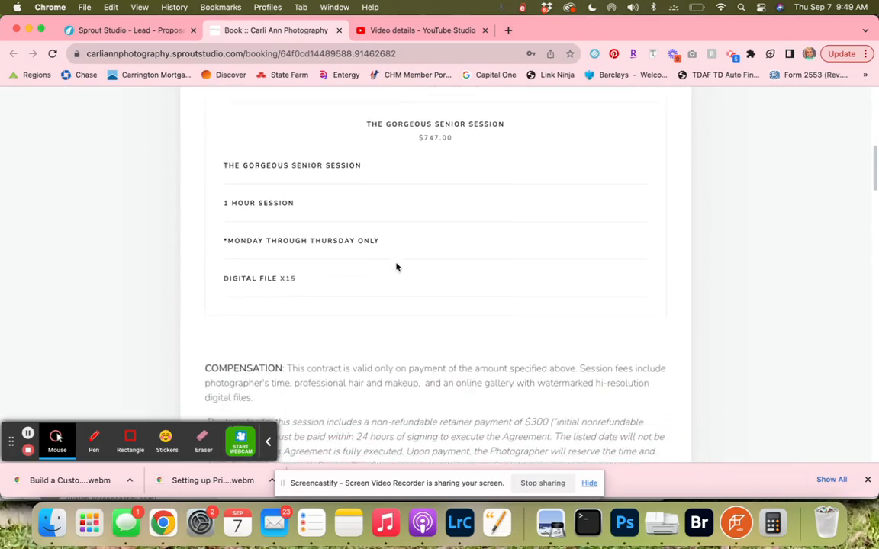
pyautogui.scroll(-15, 396, 267)
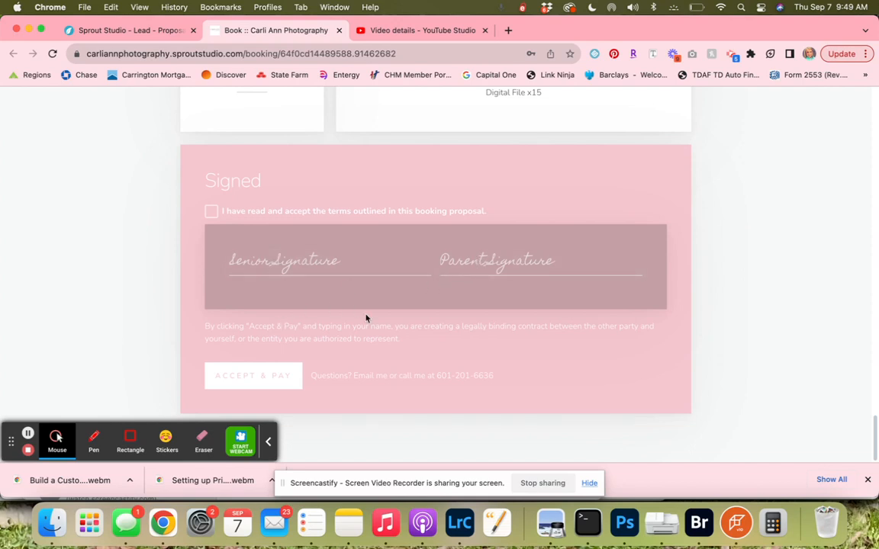
# Tick the box accepting the booking proposal terms and return to the lead's proposal tab in Sprout Studio.
pyautogui.click(210, 212)
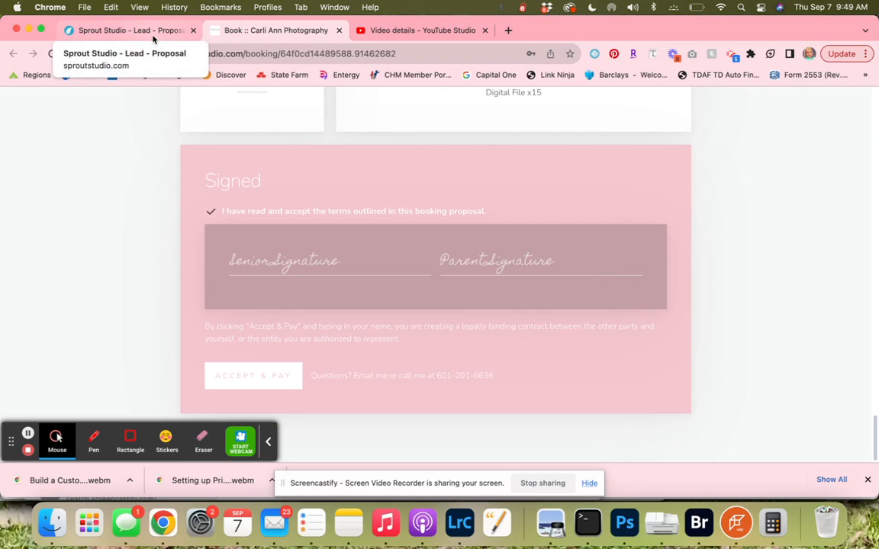
pyautogui.click(130, 31)
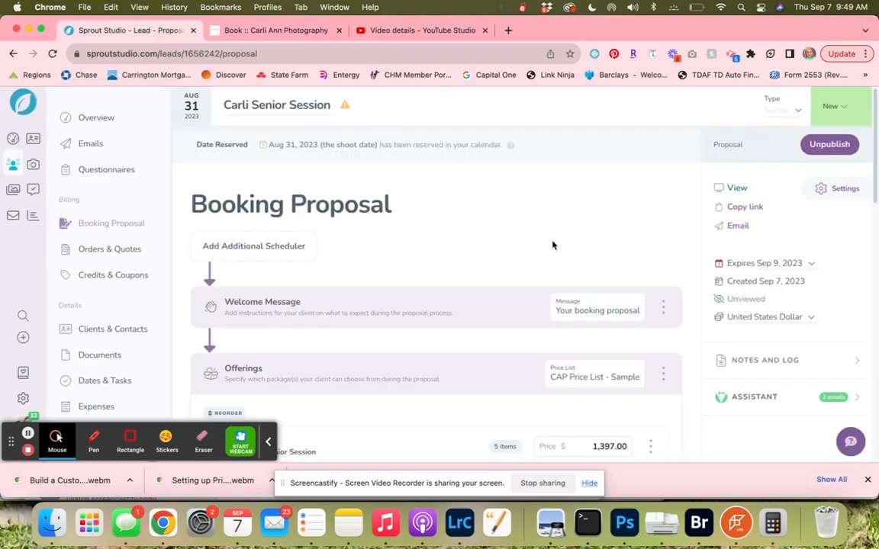